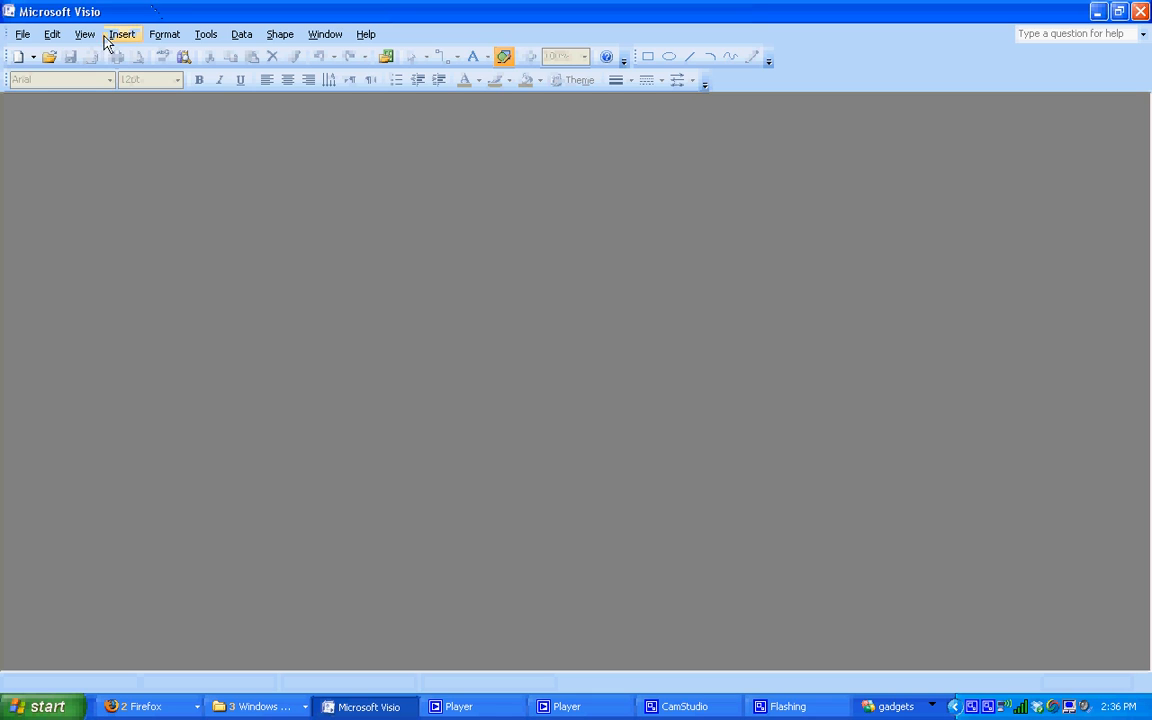
Bring up the File commands to start a new drawing from templates
{"action": "left_click", "coordinate": [22, 34]}
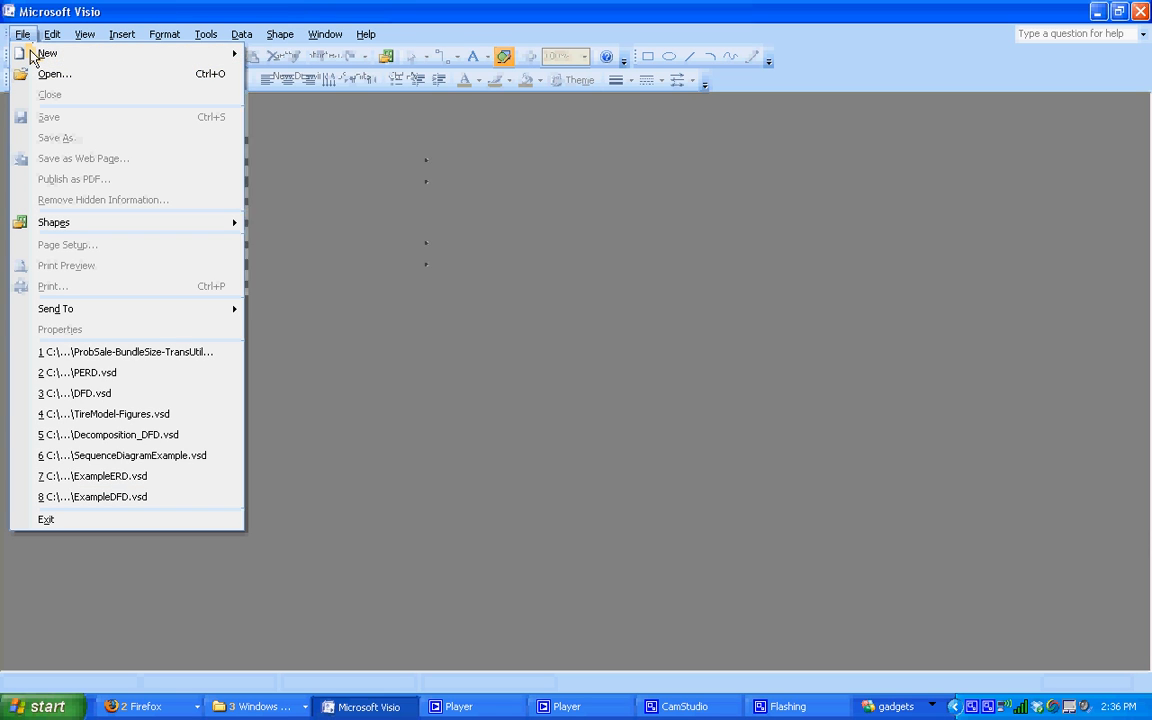
{"action": "mouse_move", "coordinate": [48, 53]}
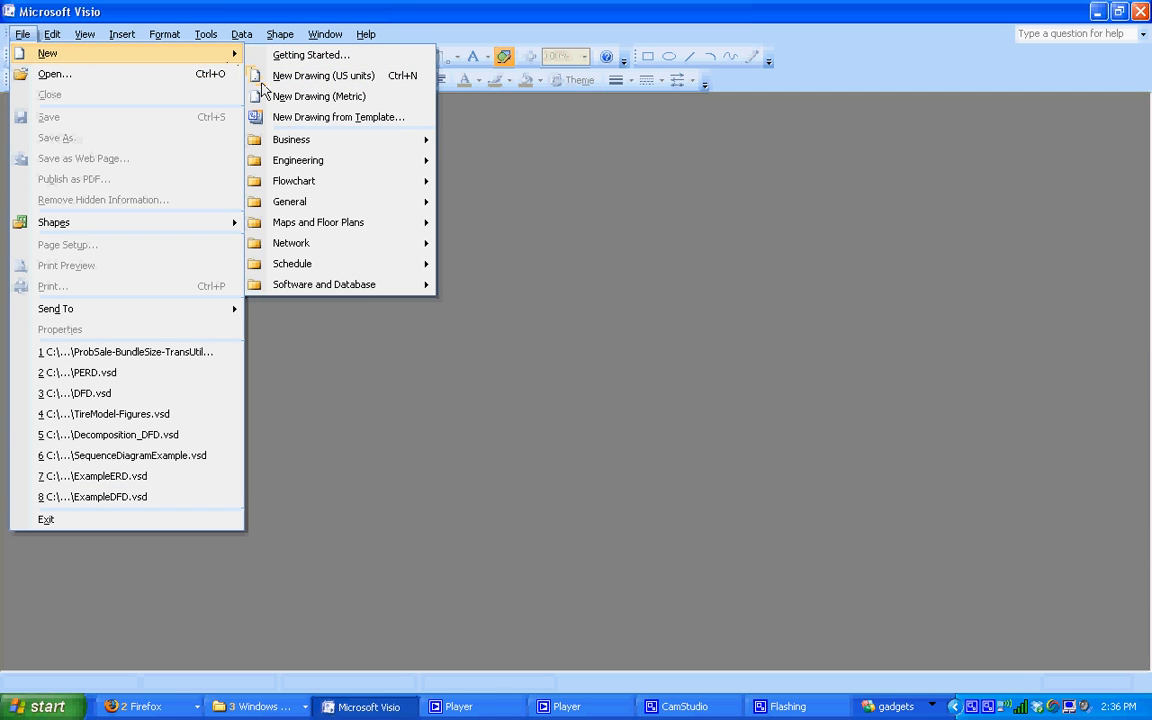
{"action": "mouse_move", "coordinate": [324, 284]}
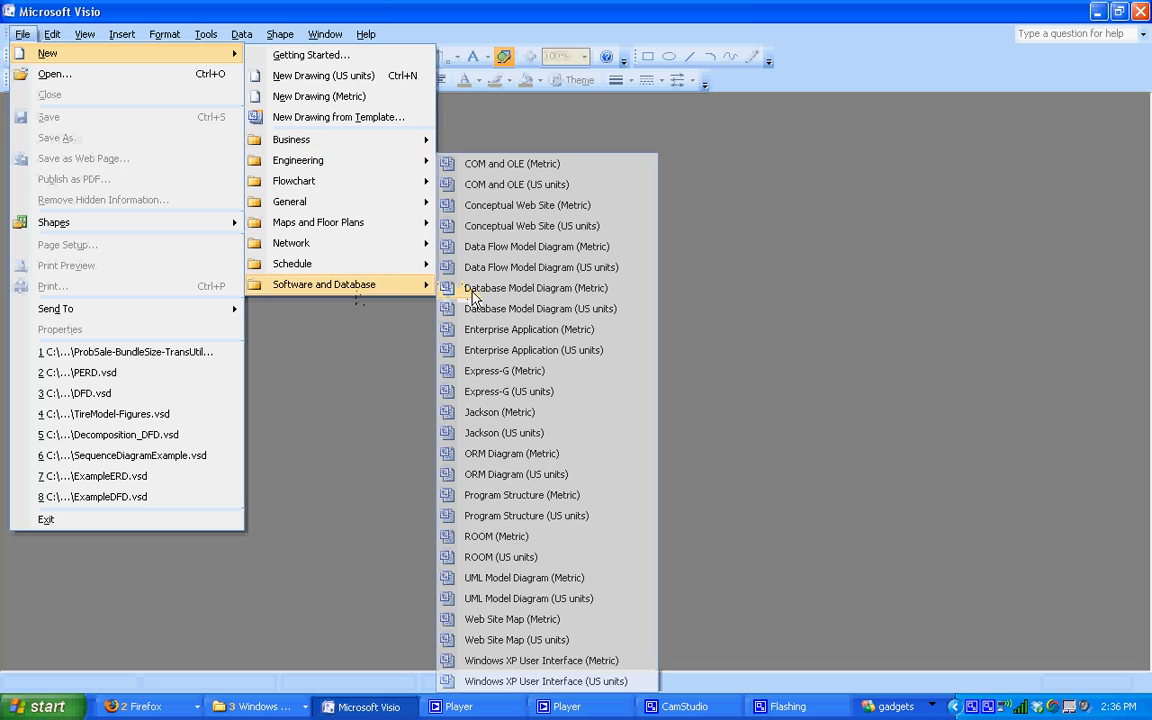
Create a UML Model Diagram (US units), expand the UML Sequence stencil, and zoom to 100%
{"action": "left_click", "coordinate": [577, 598]}
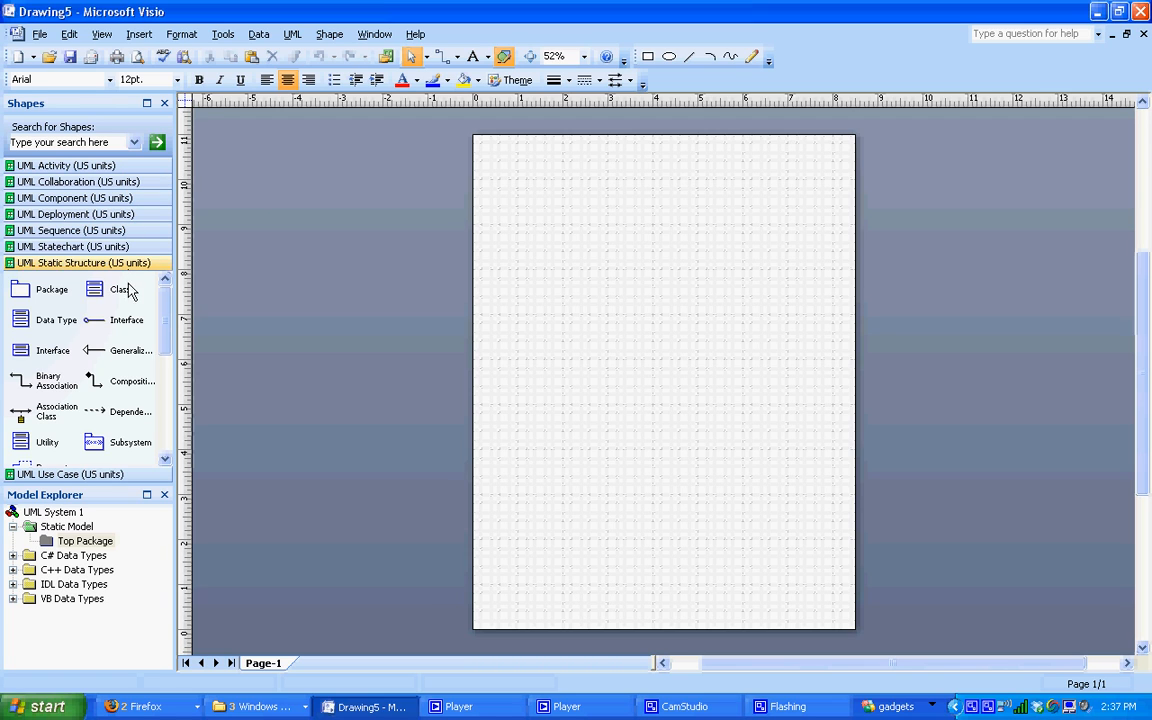
{"action": "left_click", "coordinate": [100, 231]}
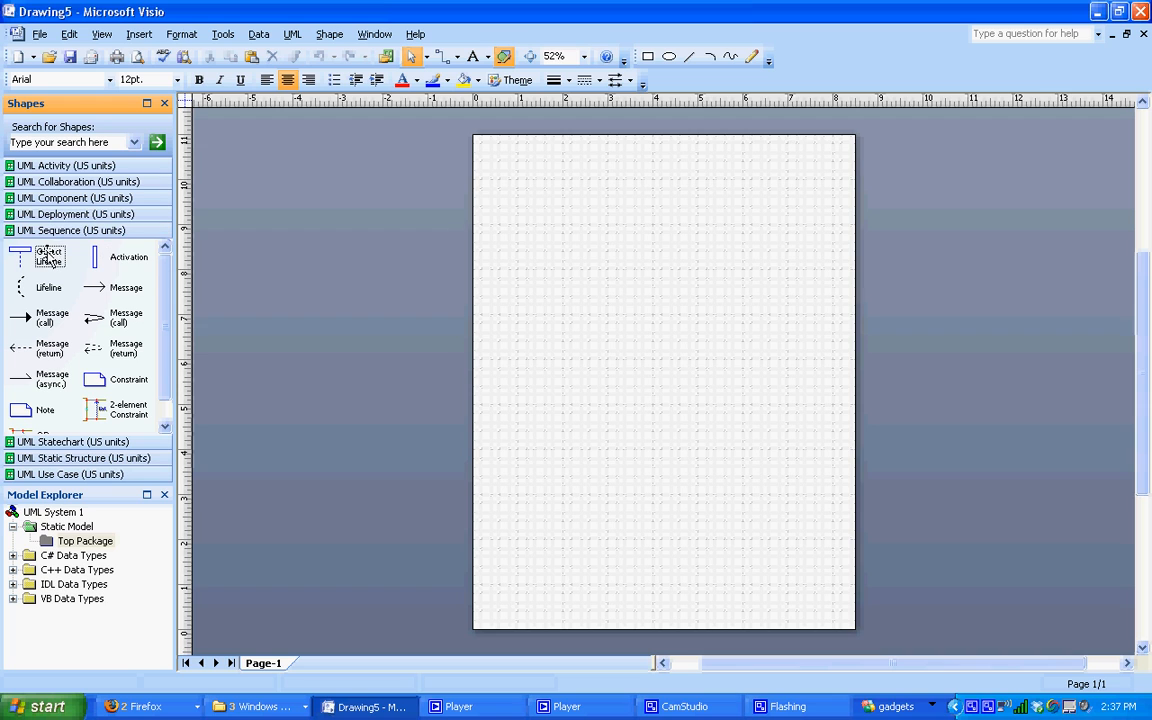
{"action": "left_click", "coordinate": [584, 57]}
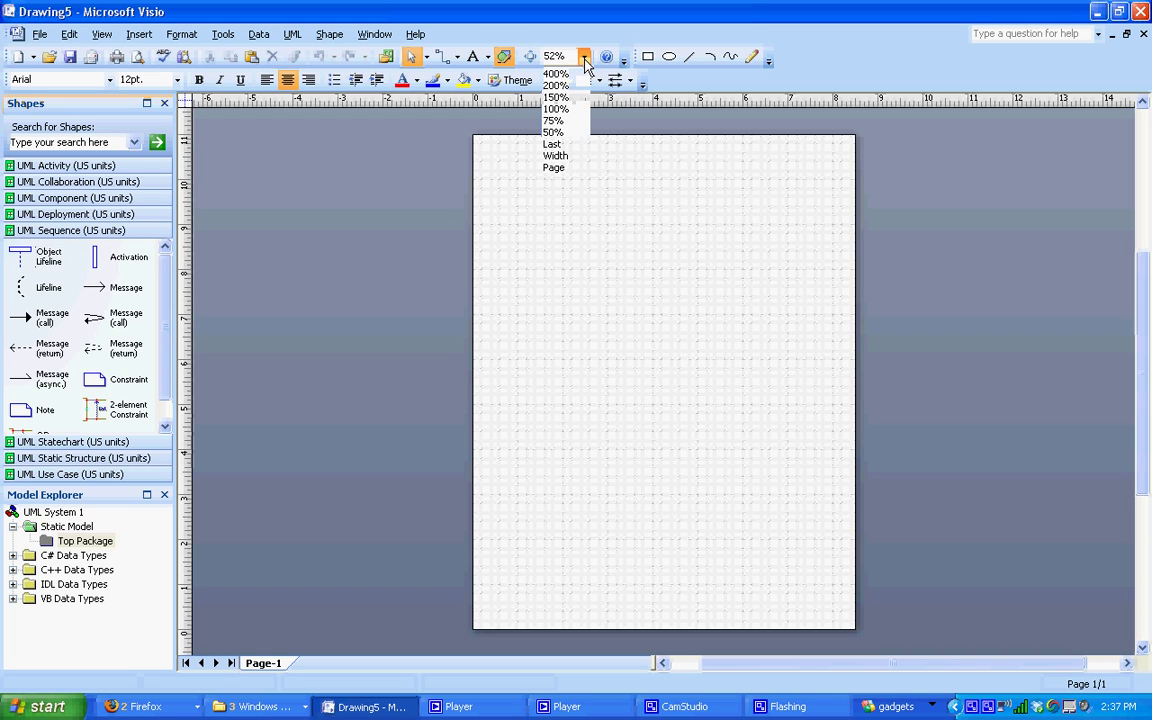
{"action": "left_click", "coordinate": [558, 109]}
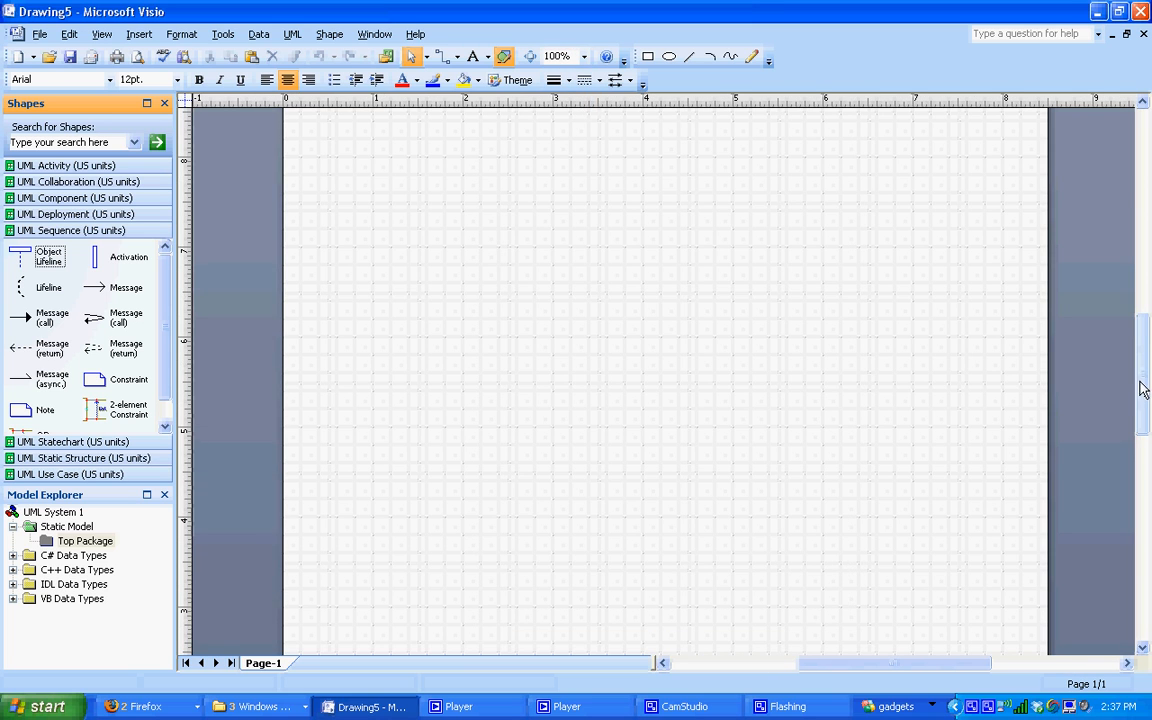
{"action": "left_click_drag", "start_coordinate": [1143, 388], "coordinate": [1140, 330]}
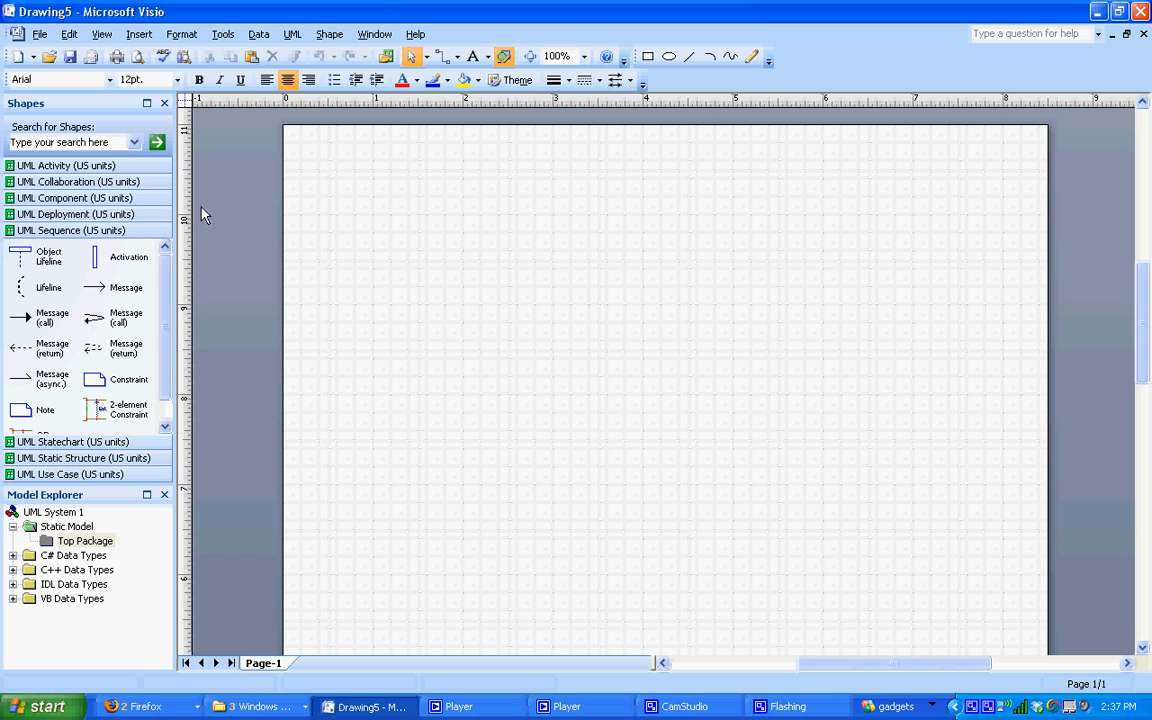
Place two Object Lifeline shapes, Object1 and Object2, side by side near the top of the page
{"action": "left_click_drag", "start_coordinate": [40, 257], "coordinate": [565, 230]}
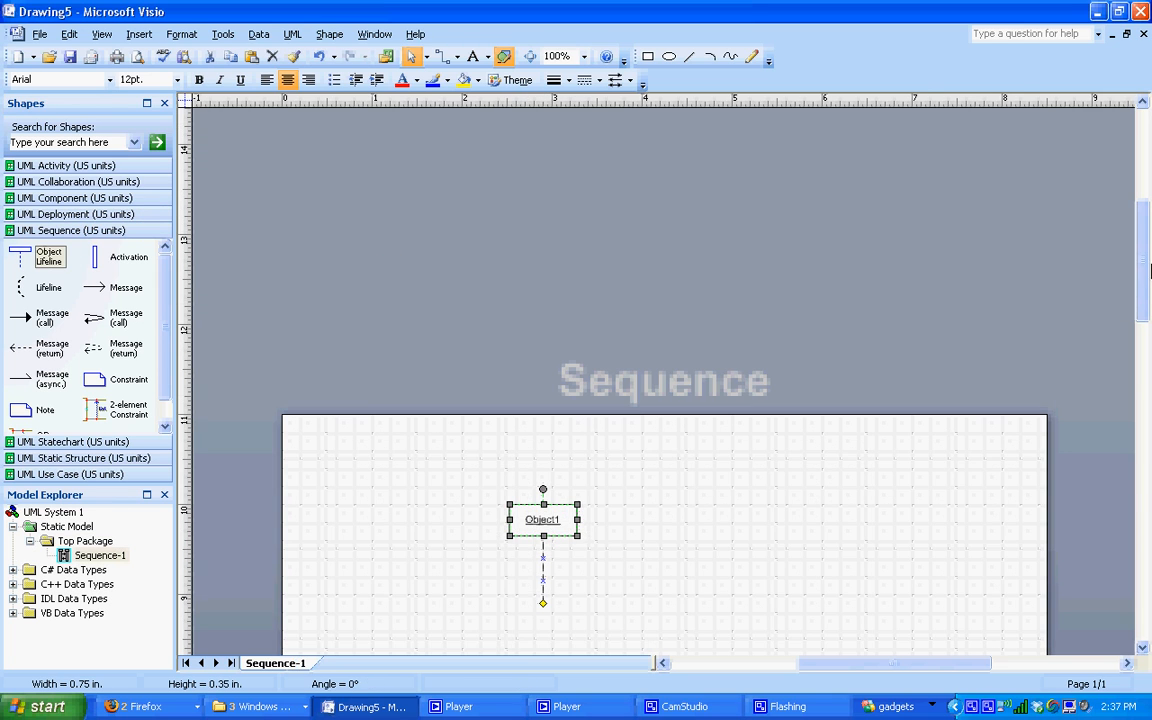
{"action": "scroll", "coordinate": [1140, 270], "scroll_direction": "down", "scroll_amount": 3}
{"action": "scroll", "coordinate": [1140, 270], "scroll_direction": "down", "scroll_amount": 3}
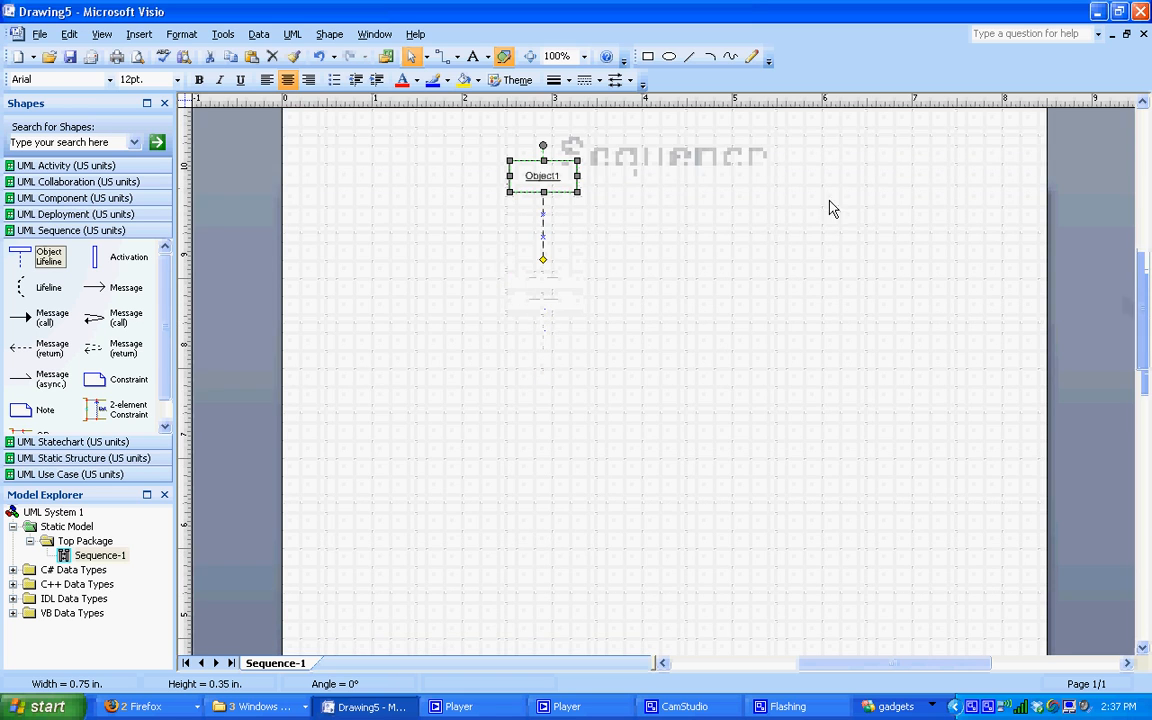
{"action": "mouse_move", "coordinate": [48, 257]}
{"action": "left_mouse_down"}
{"action": "mouse_move", "coordinate": [365, 280]}
{"action": "mouse_move", "coordinate": [733, 196]}
{"action": "left_mouse_up"}
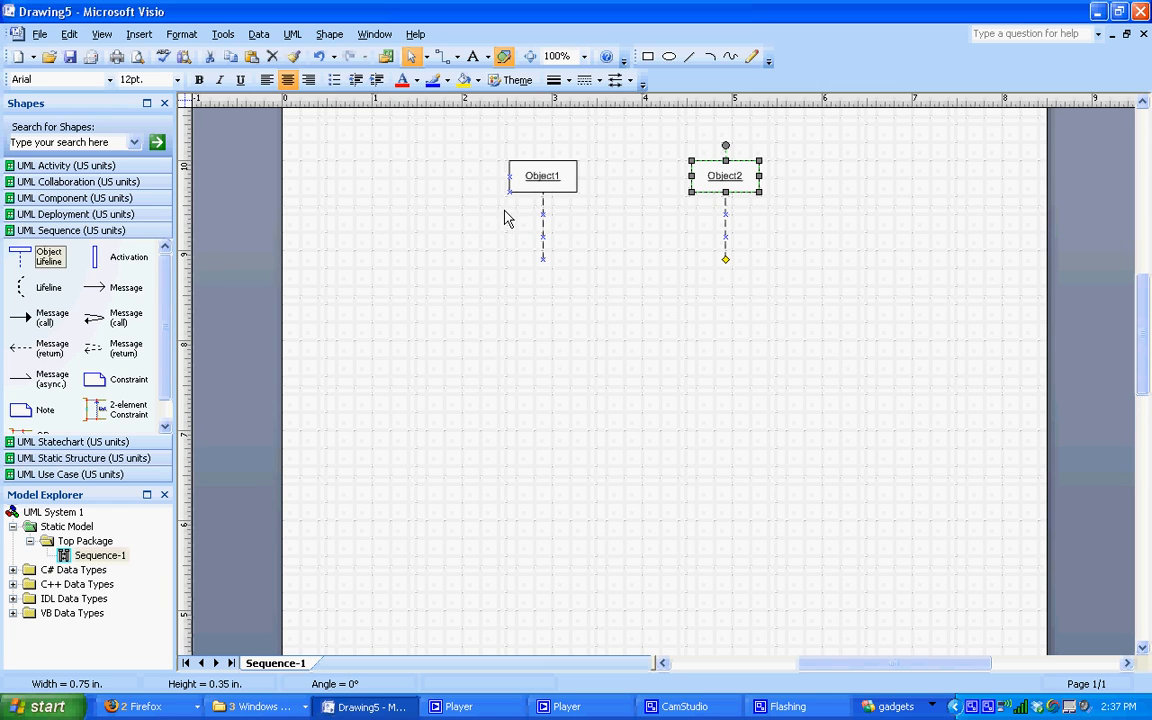
{"action": "left_click", "coordinate": [465, 225]}
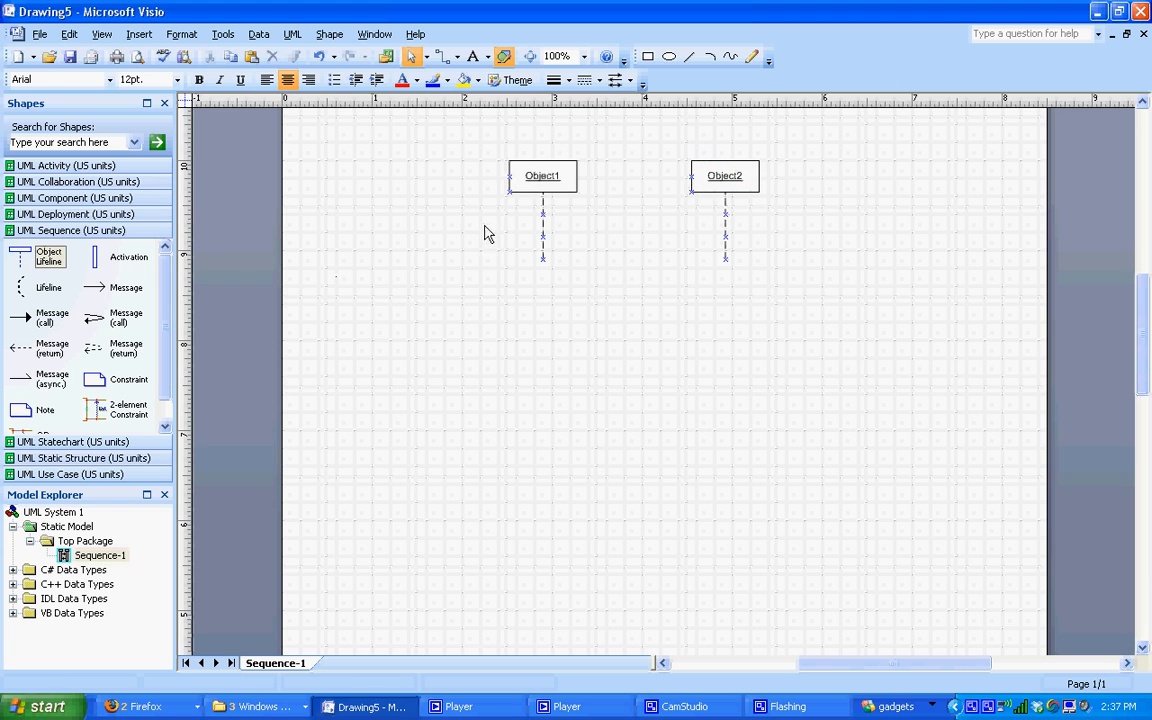
Name the first lifeline Patient, accepting Class1 as its classifier
{"action": "double_click", "coordinate": [547, 180]}
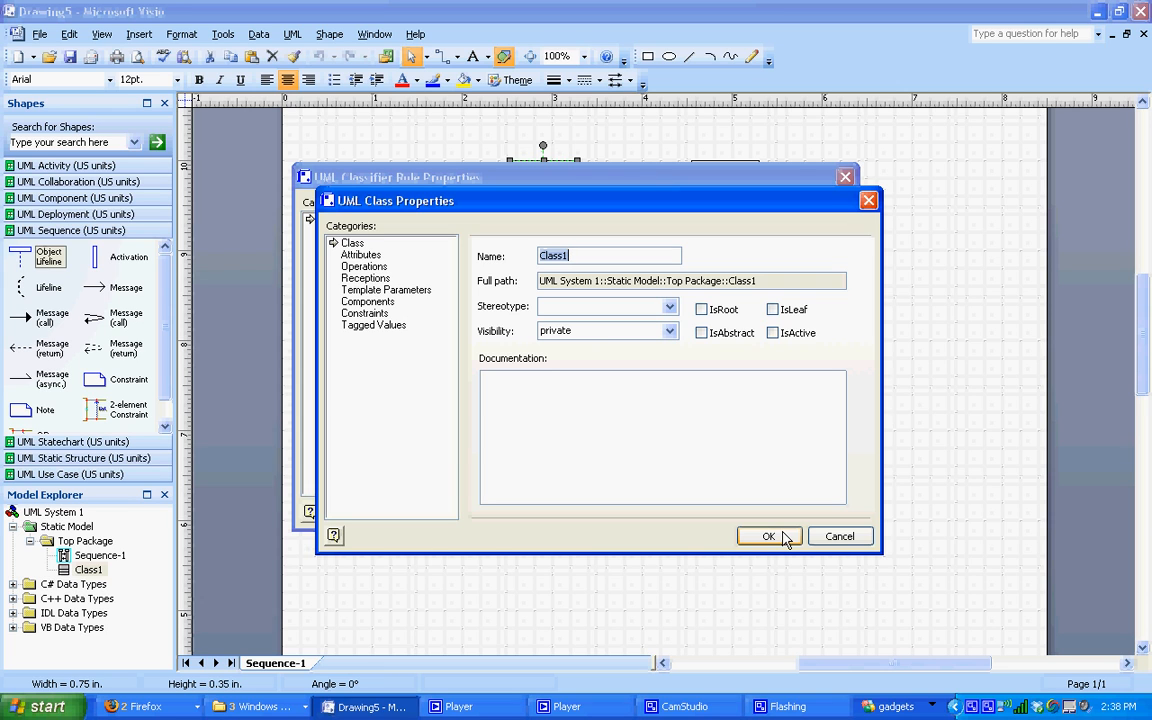
{"action": "left_click", "coordinate": [769, 536]}
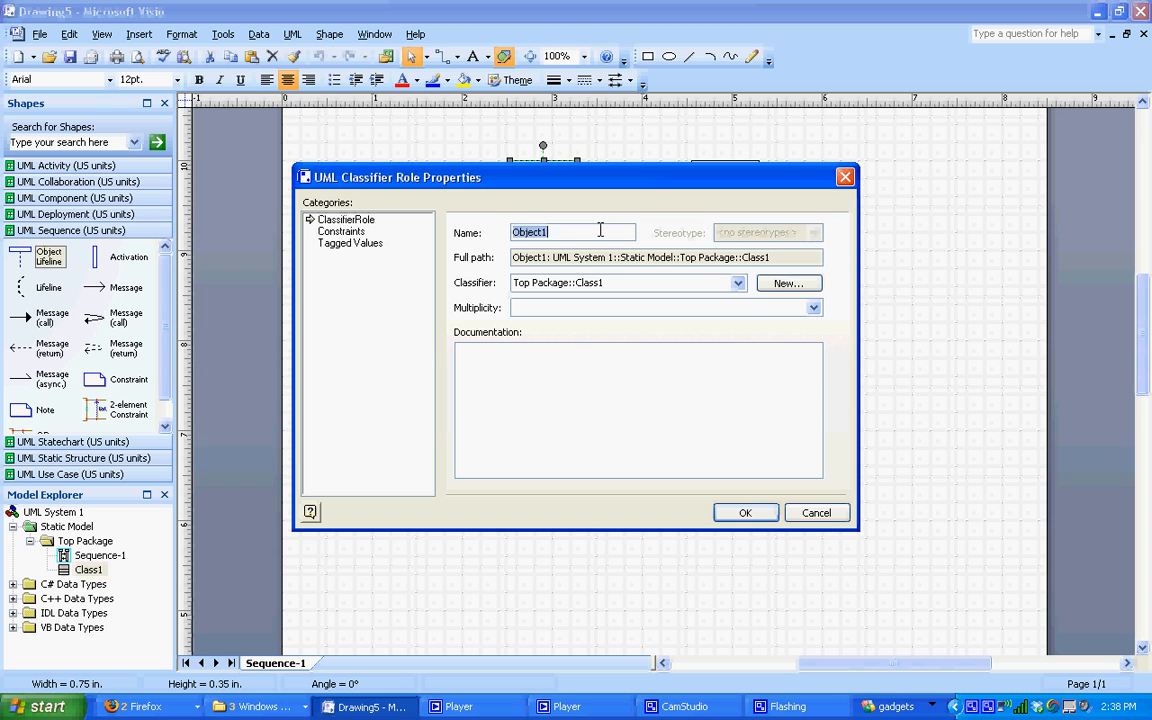
{"action": "type", "text": "Patient"}
{"action": "key", "text": "Return"}
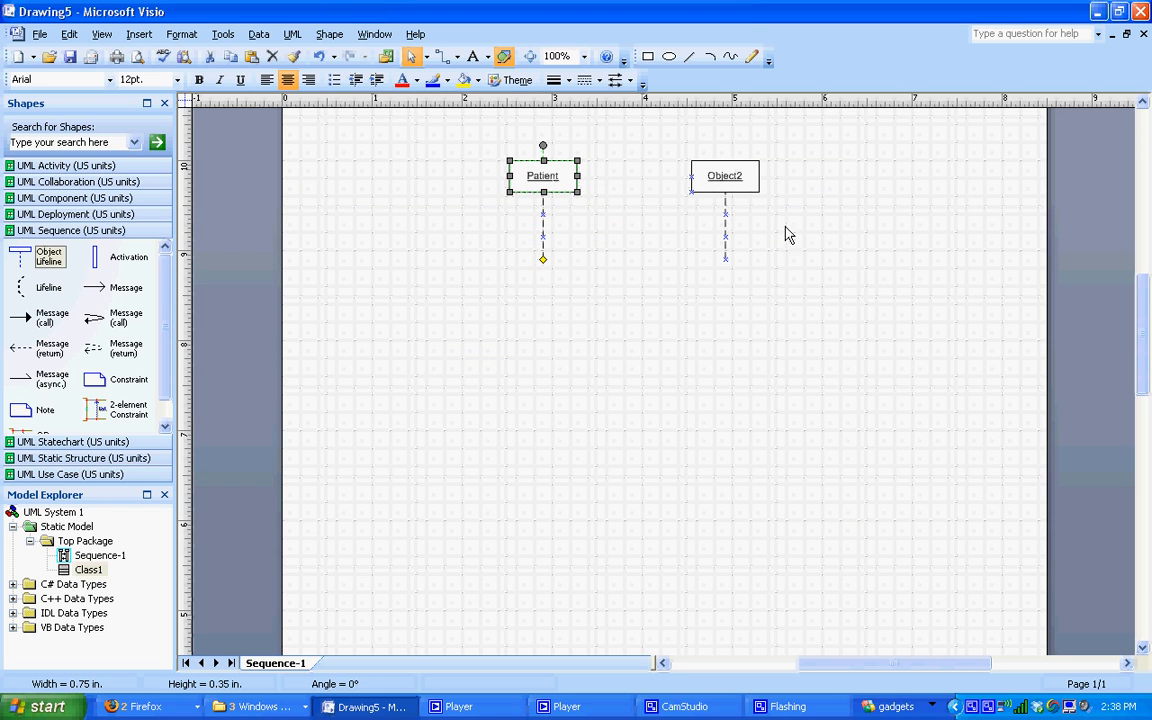
Name the second lifeline Appointment System and deselect
{"action": "double_click", "coordinate": [729, 185]}
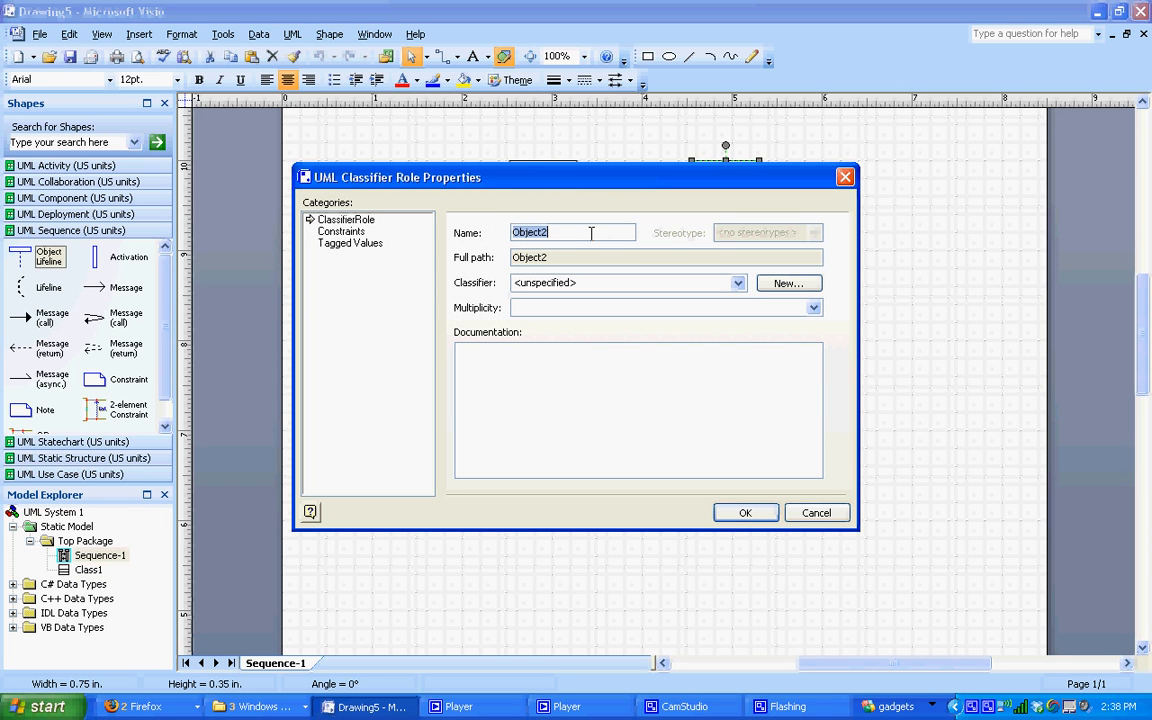
{"action": "type", "text": "Appoin"}
{"action": "type", "text": "tment System"}
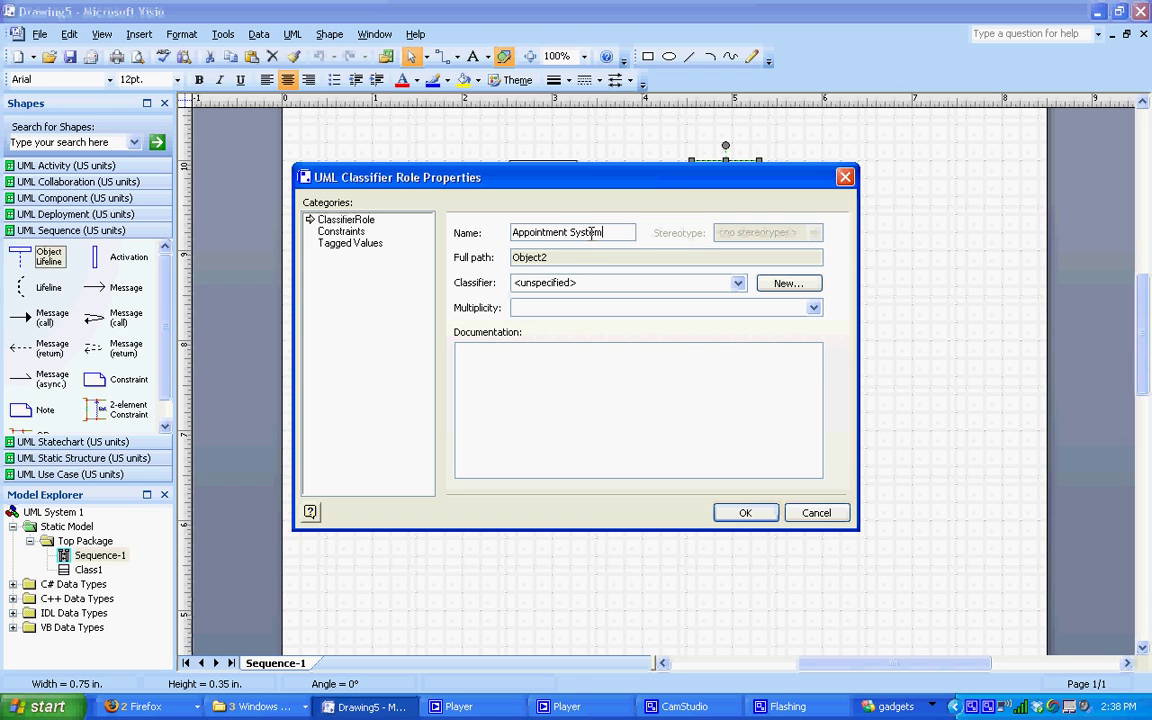
{"action": "key", "text": "Return"}
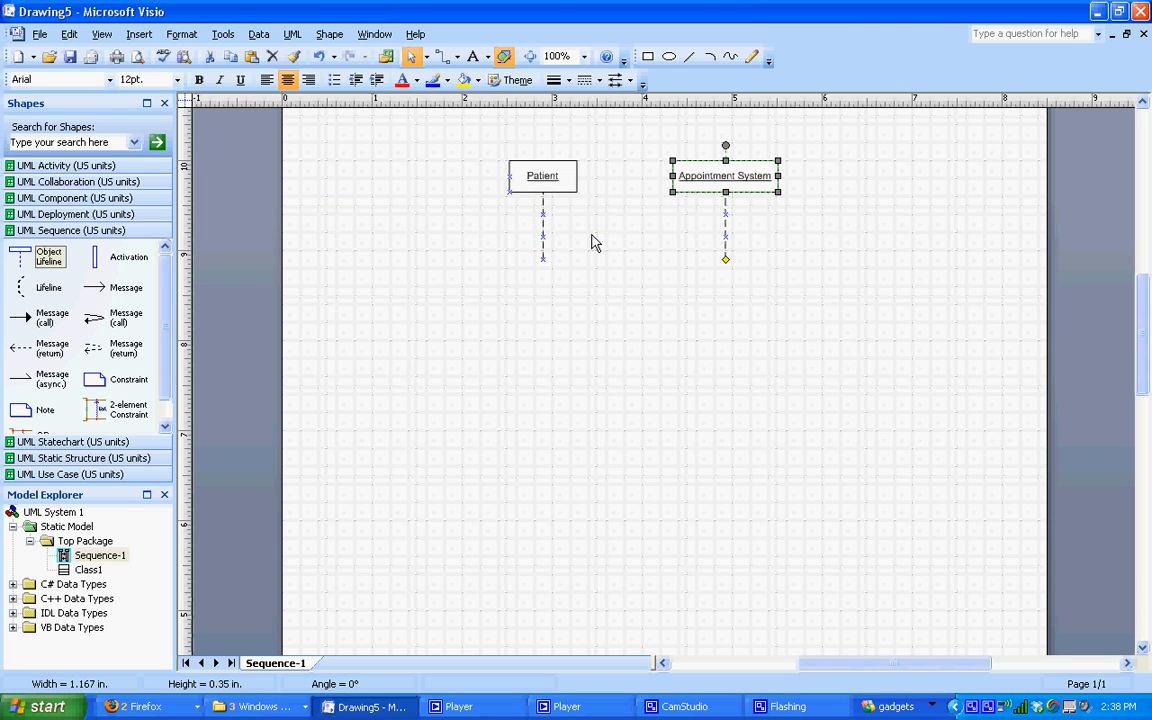
{"action": "left_click", "coordinate": [612, 267]}
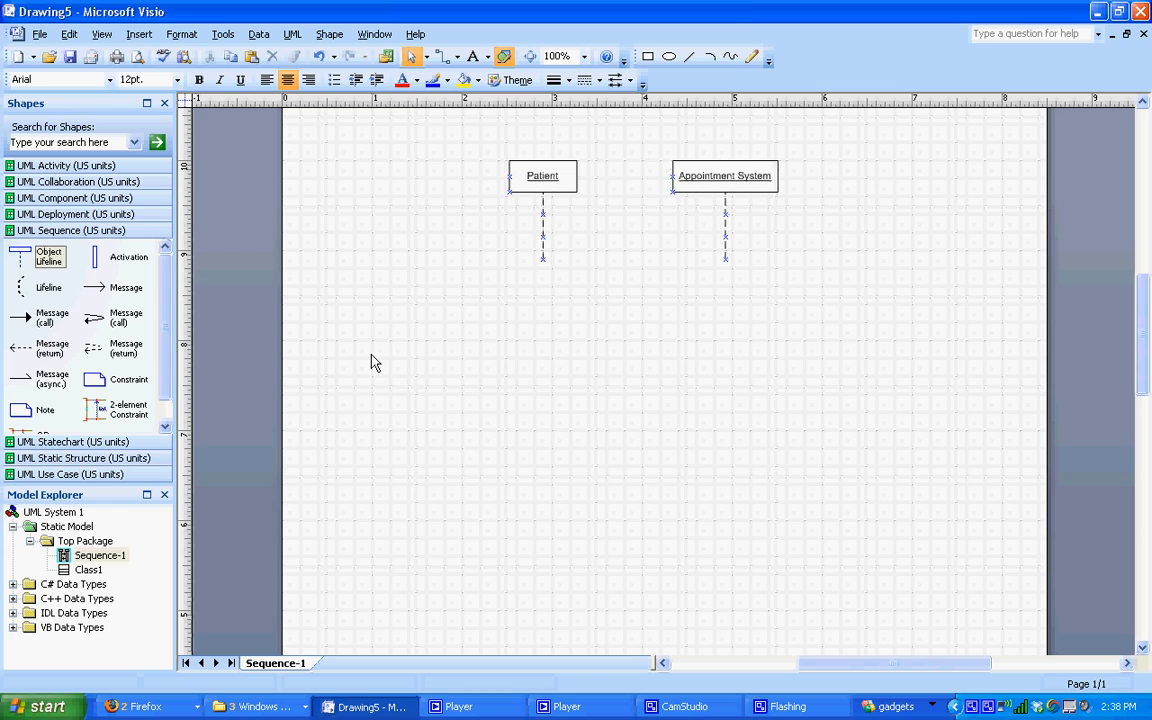
Lengthen both the Patient and Appointment System lifelines downward to matching lengths
{"action": "left_click", "coordinate": [541, 262]}
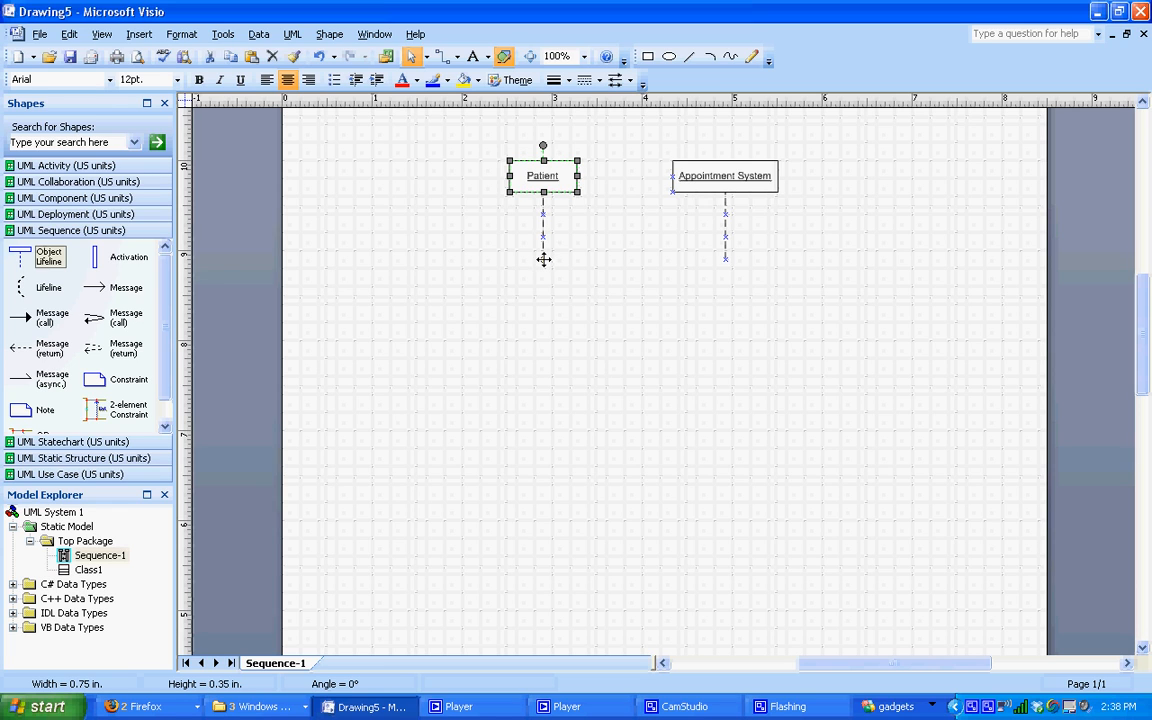
{"action": "left_click_drag", "start_coordinate": [543, 259], "coordinate": [543, 411]}
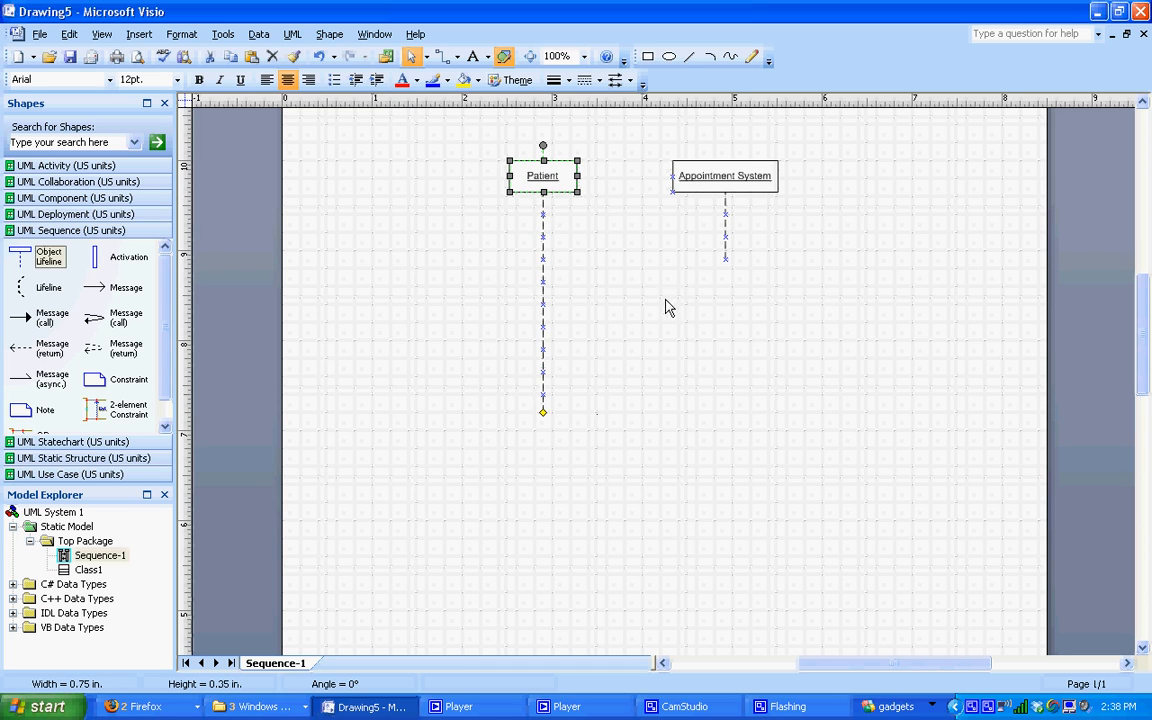
{"action": "left_click_drag", "start_coordinate": [727, 247], "coordinate": [726, 410]}
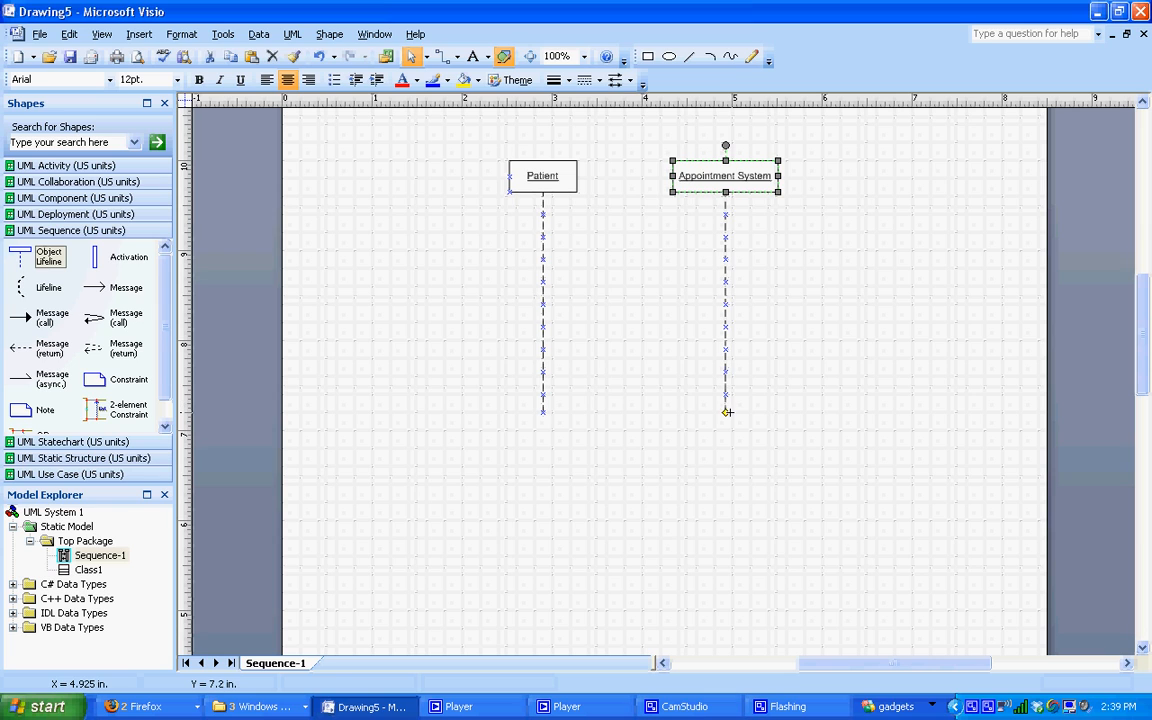
{"action": "left_click", "coordinate": [779, 410]}
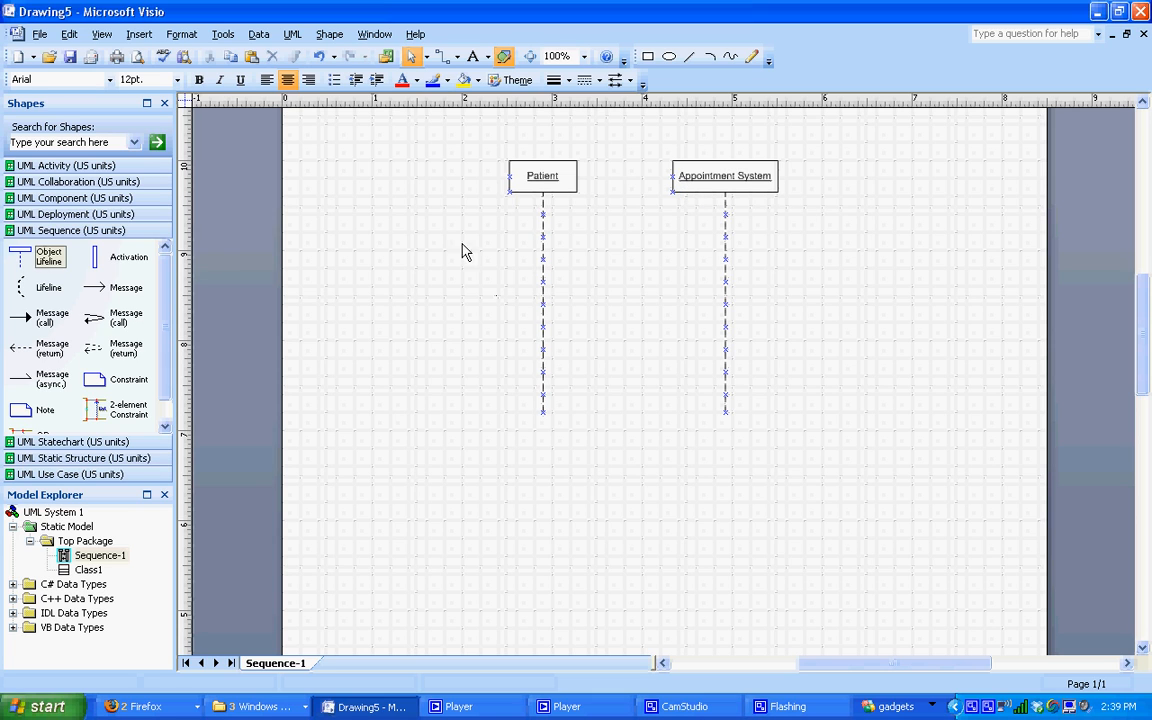
Glue an activation bar onto each lifeline and nudge the Appointment System lifeline into position
{"action": "mouse_move", "coordinate": [120, 257]}
{"action": "left_mouse_down"}
{"action": "mouse_move", "coordinate": [347, 280]}
{"action": "mouse_move", "coordinate": [381, 295]}
{"action": "left_mouse_up"}
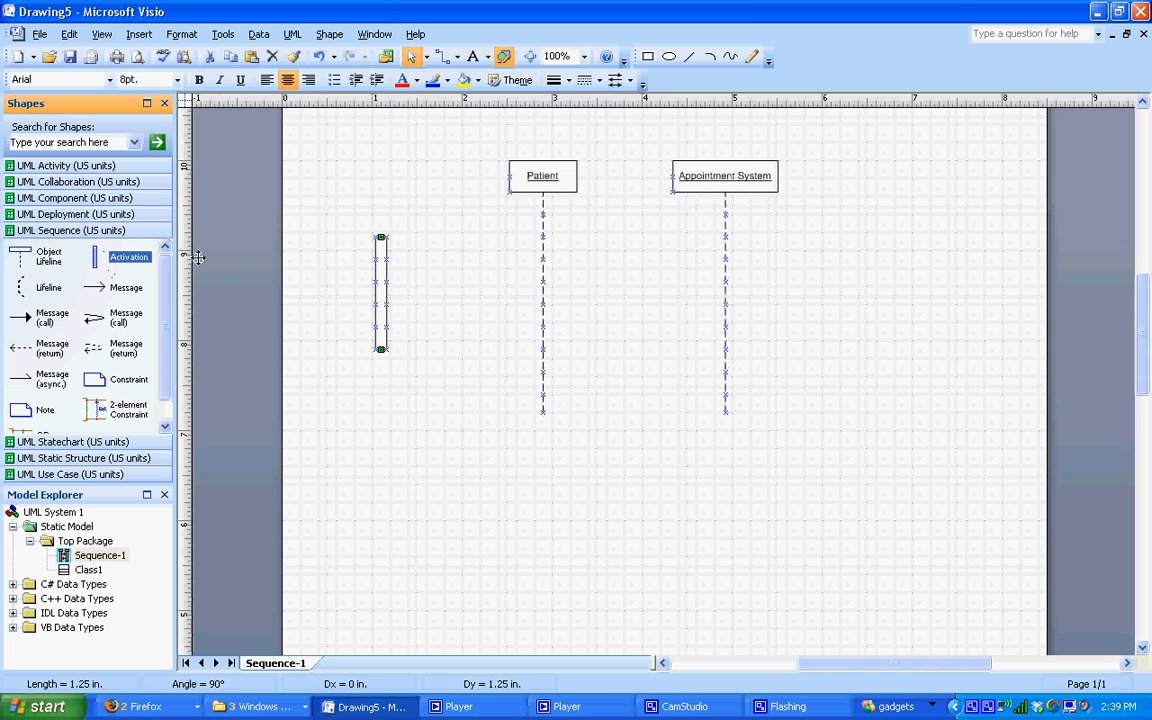
{"action": "mouse_move", "coordinate": [120, 257]}
{"action": "left_mouse_down"}
{"action": "mouse_move", "coordinate": [435, 310]}
{"action": "mouse_move", "coordinate": [543, 297]}
{"action": "left_mouse_up"}
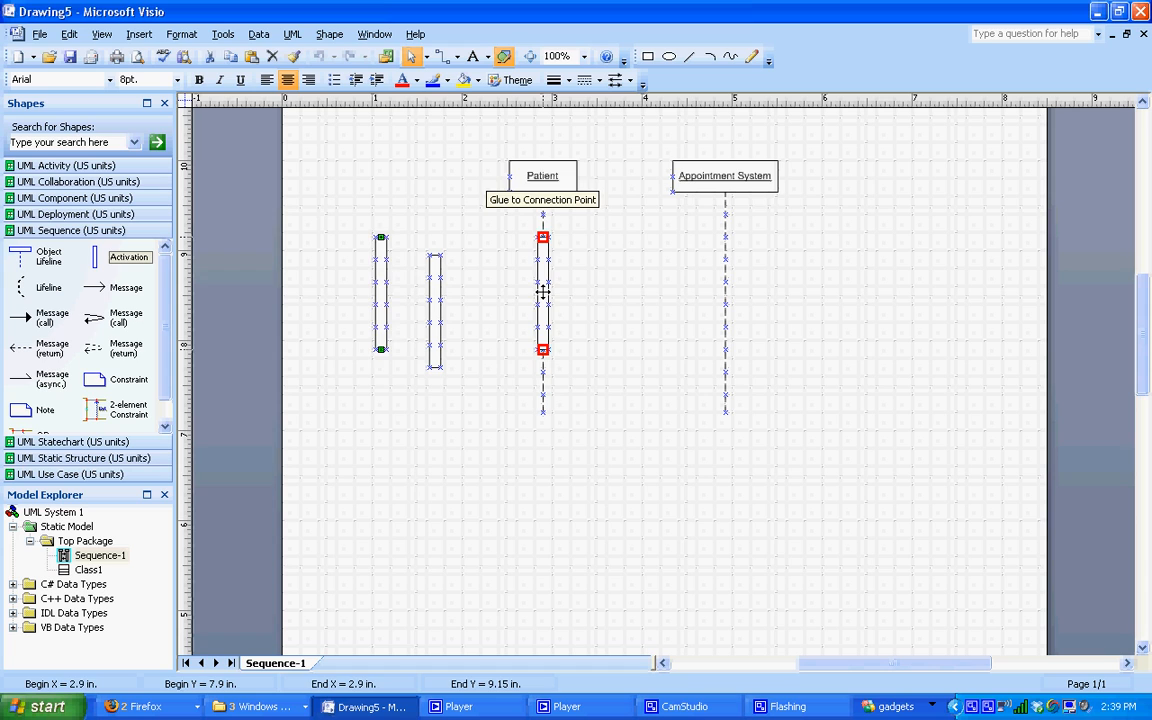
{"action": "left_click_drag", "start_coordinate": [543, 290], "coordinate": [543, 290]}
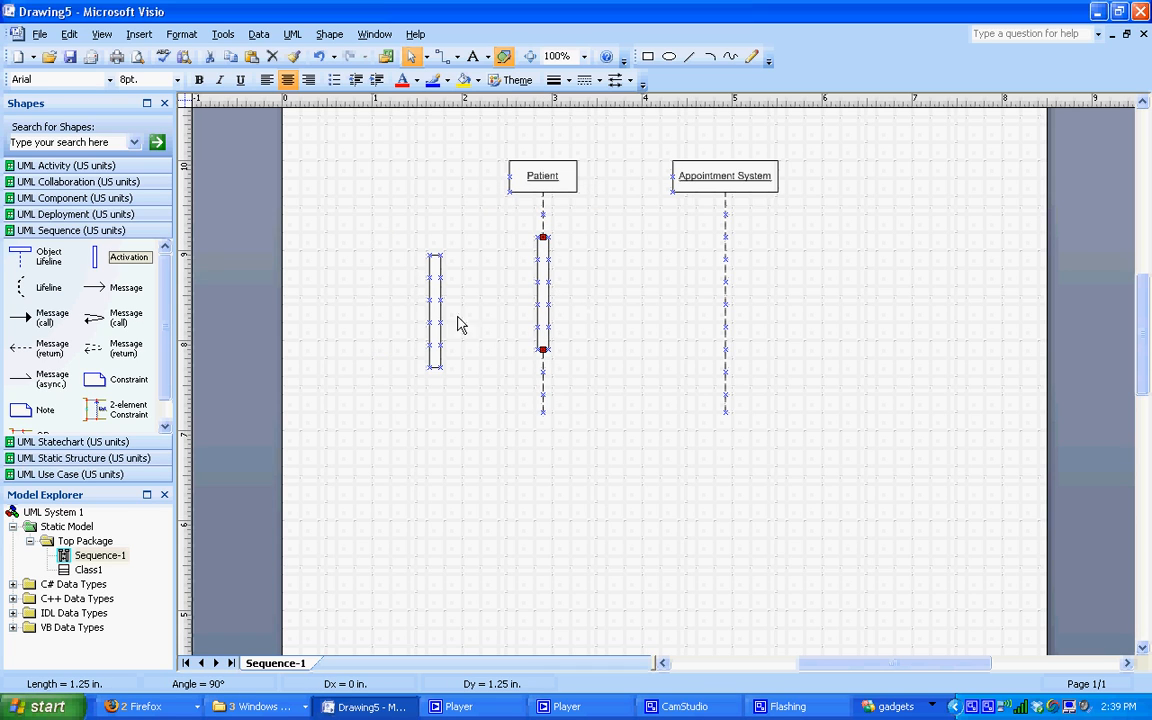
{"action": "left_click_drag", "start_coordinate": [436, 310], "coordinate": [730, 287]}
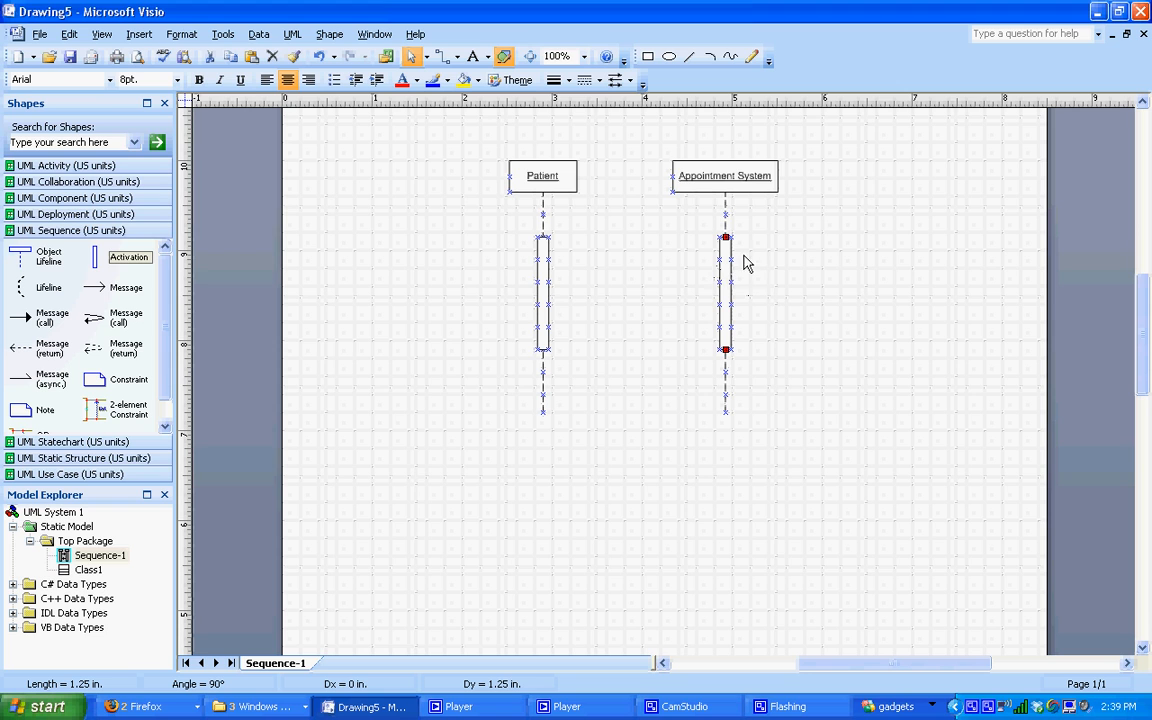
{"action": "mouse_move", "coordinate": [725, 176]}
{"action": "left_mouse_down"}
{"action": "mouse_move", "coordinate": [820, 180]}
{"action": "mouse_move", "coordinate": [733, 185]}
{"action": "left_mouse_up"}
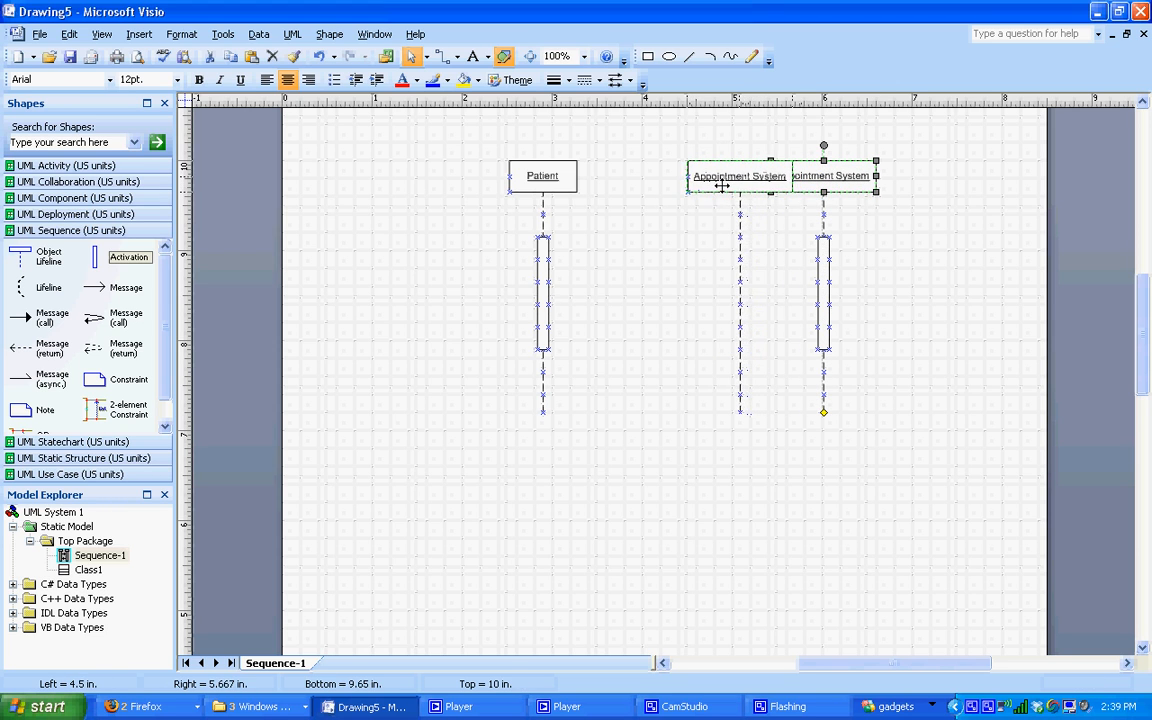
{"action": "left_click_drag", "start_coordinate": [733, 185], "coordinate": [716, 180]}
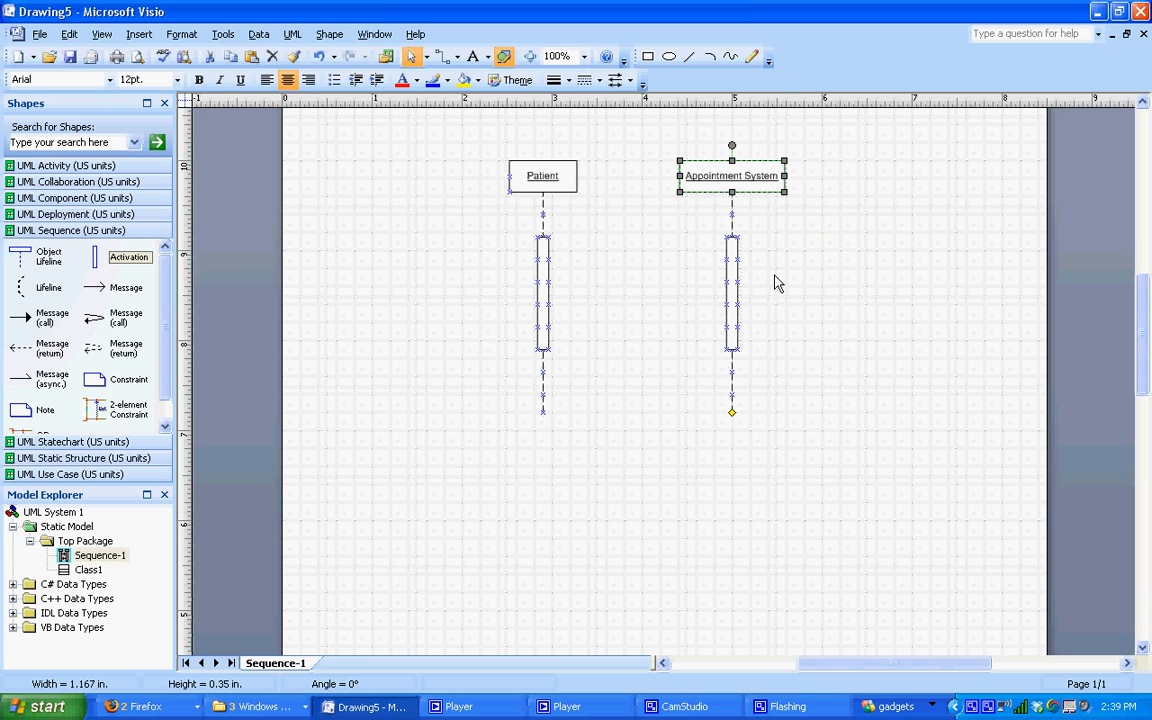
Adjust the Patient activation bar to match the Appointment System bar, dismissing the properties dialog unchanged
{"action": "left_click", "coordinate": [544, 345]}
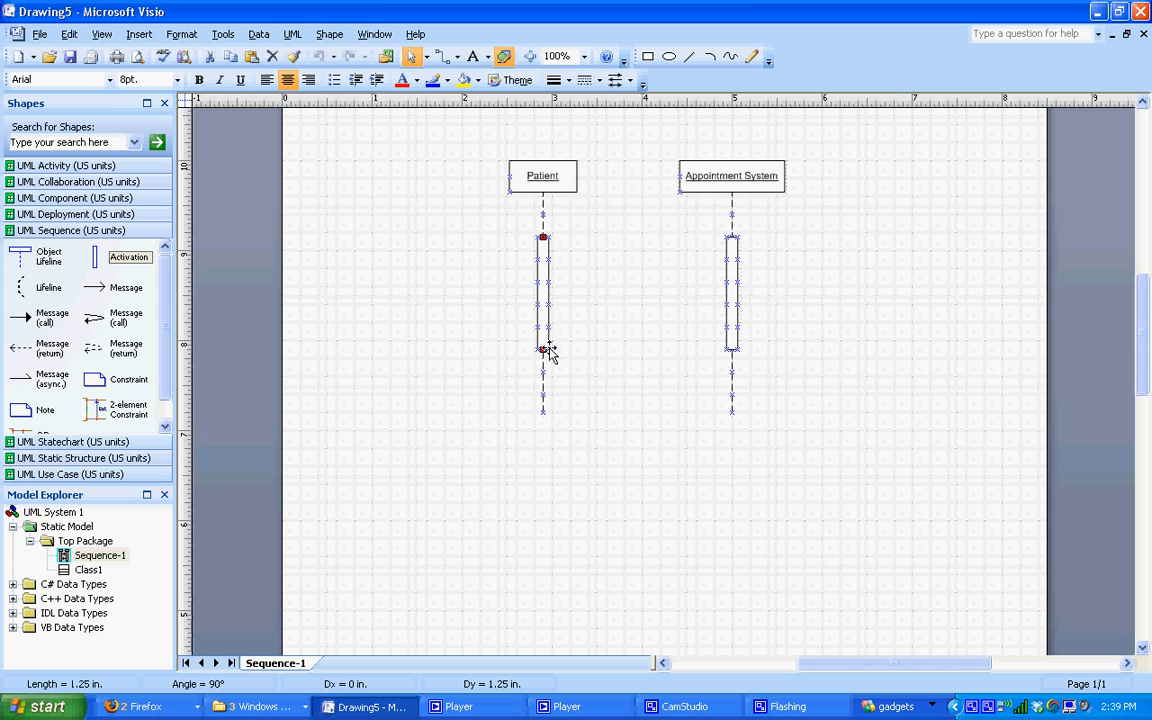
{"action": "left_click", "coordinate": [545, 348]}
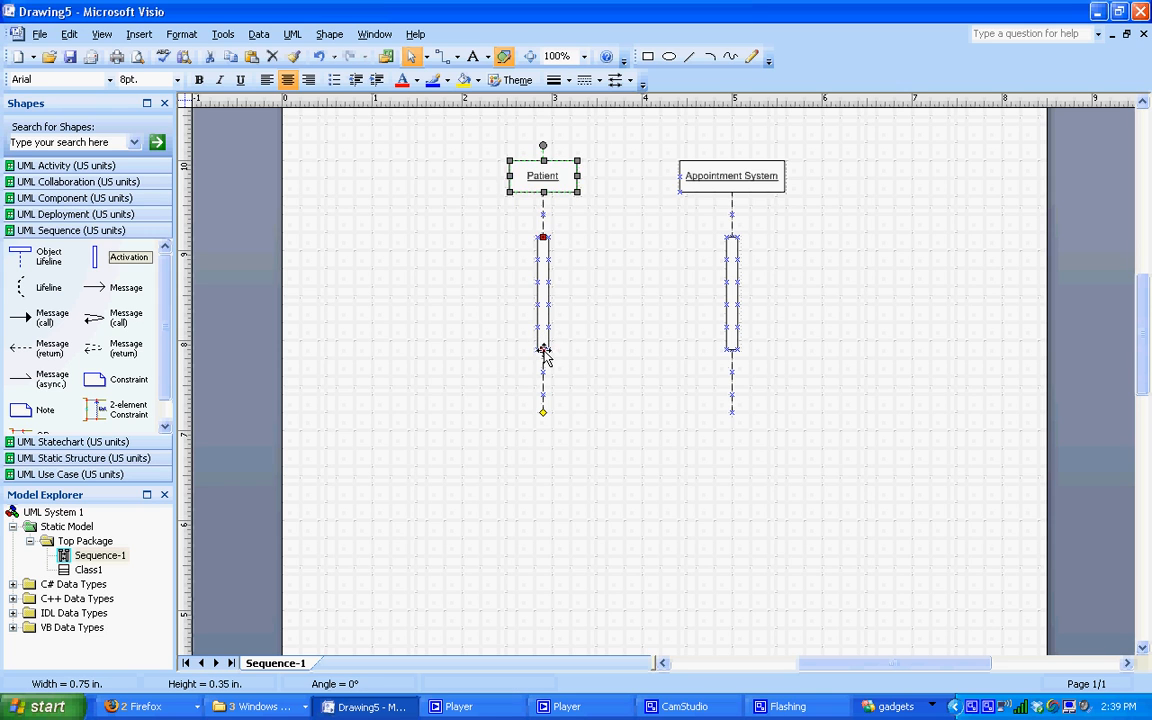
{"action": "double_click", "coordinate": [545, 348]}
{"action": "left_click", "coordinate": [816, 512]}
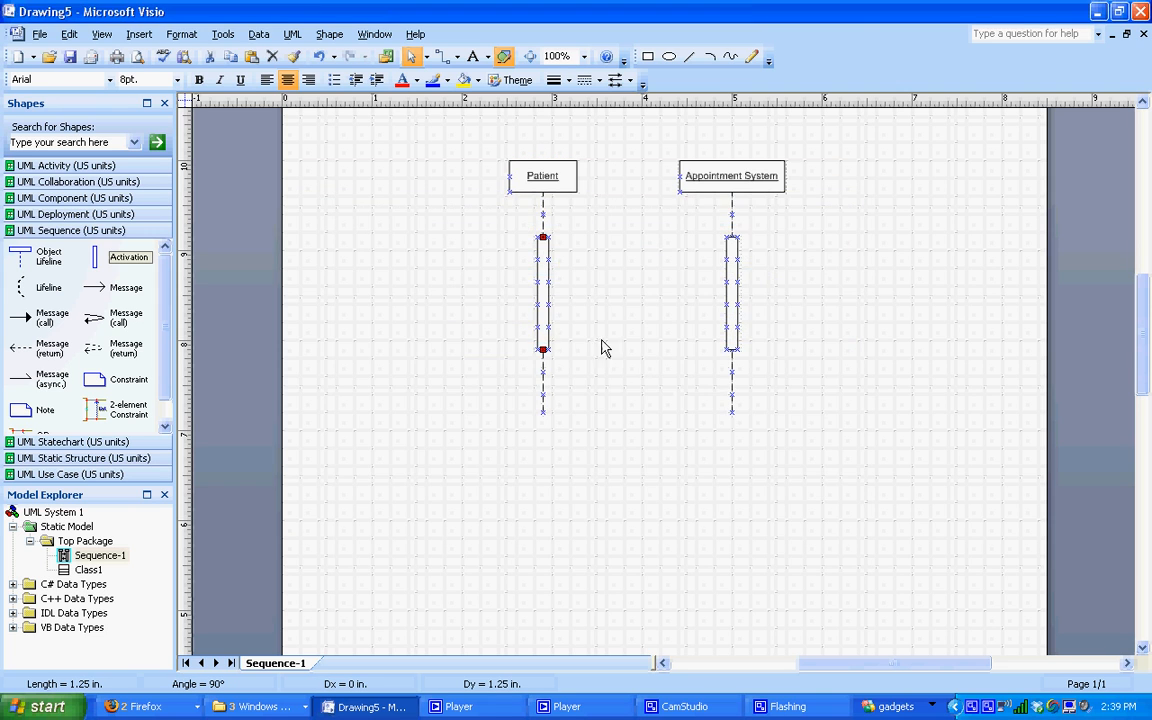
{"action": "mouse_move", "coordinate": [542, 348]}
{"action": "left_mouse_down"}
{"action": "mouse_move", "coordinate": [544, 373]}
{"action": "mouse_move", "coordinate": [544, 350]}
{"action": "left_mouse_up"}
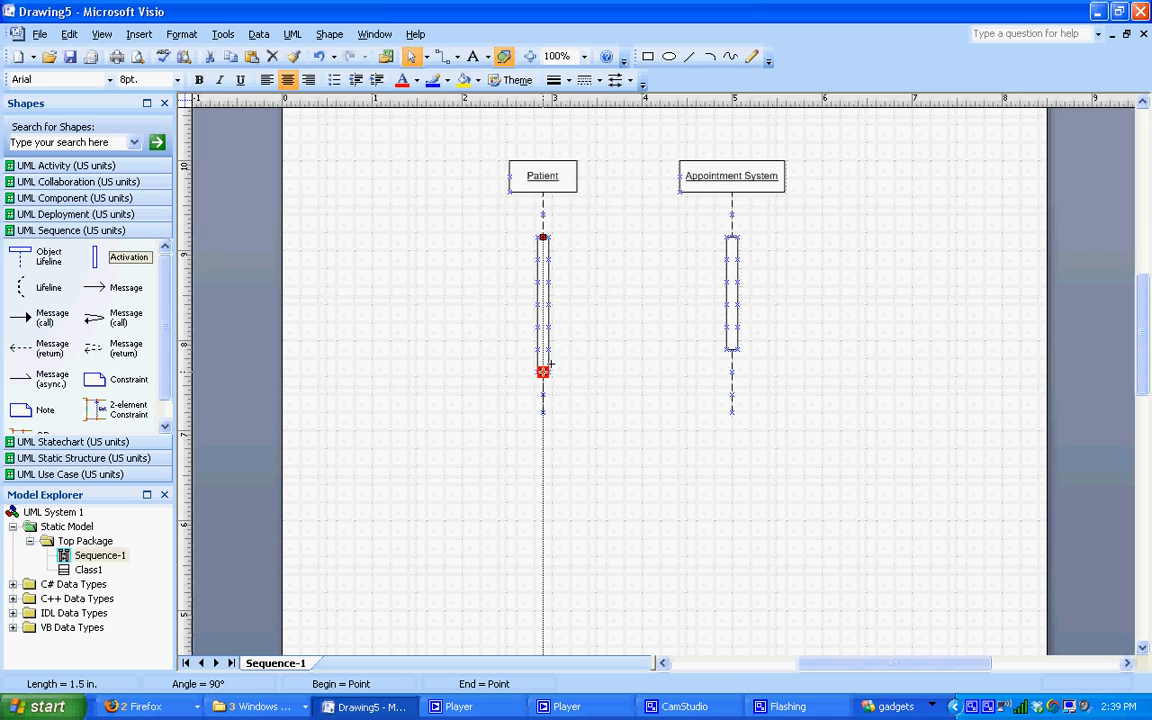
{"action": "left_click", "coordinate": [585, 377]}
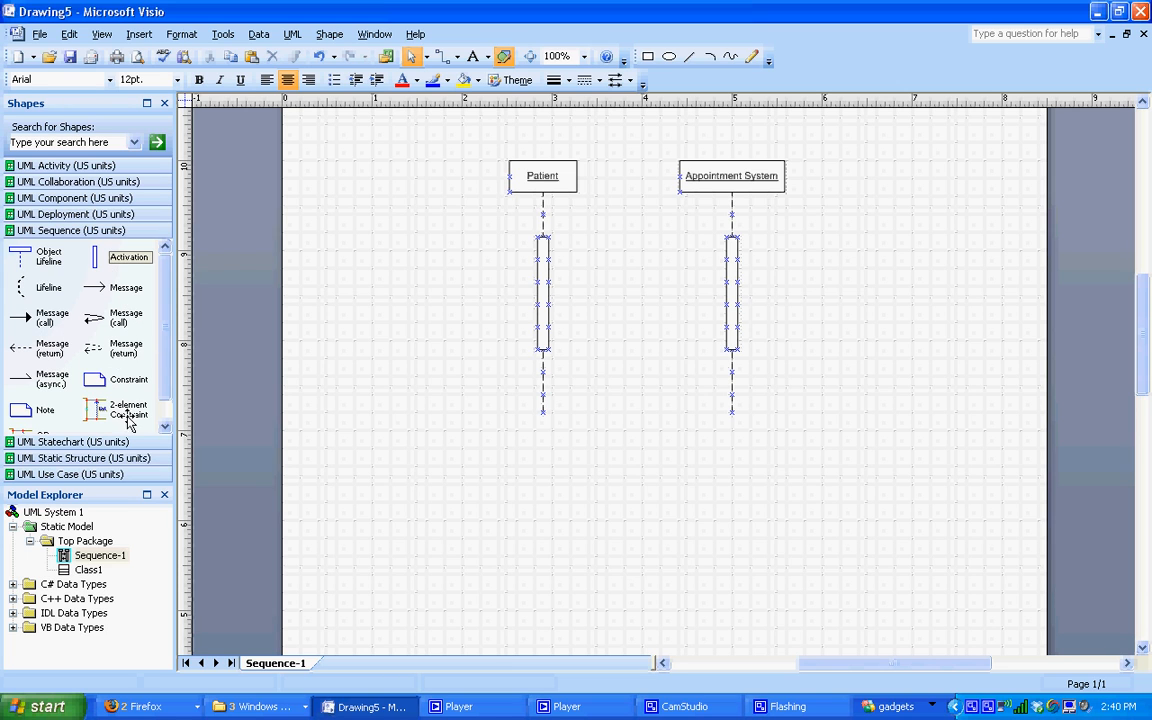
{"action": "scroll", "coordinate": [168, 408], "scroll_direction": "down", "scroll_amount": 1}
{"action": "left_click_drag", "start_coordinate": [168, 405], "coordinate": [168, 393]}
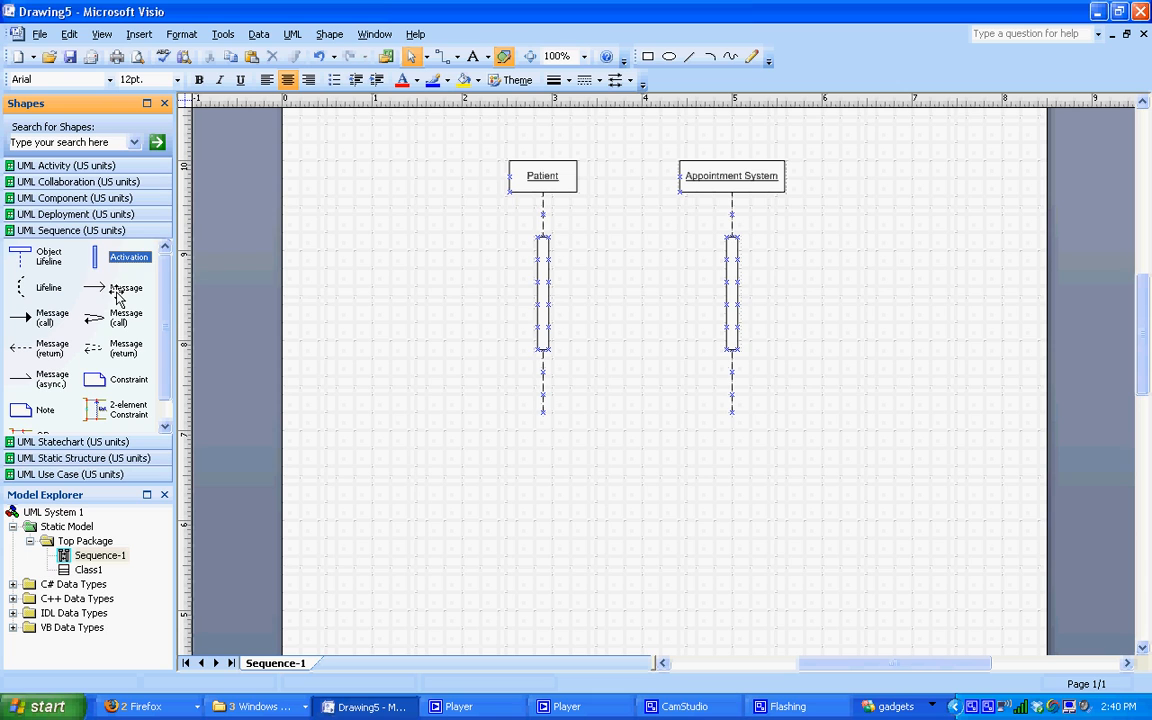
Place three Message arrows, Message1–3, stacked left of the Patient lifeline, and pick Message1
{"action": "left_click_drag", "start_coordinate": [125, 288], "coordinate": [435, 282]}
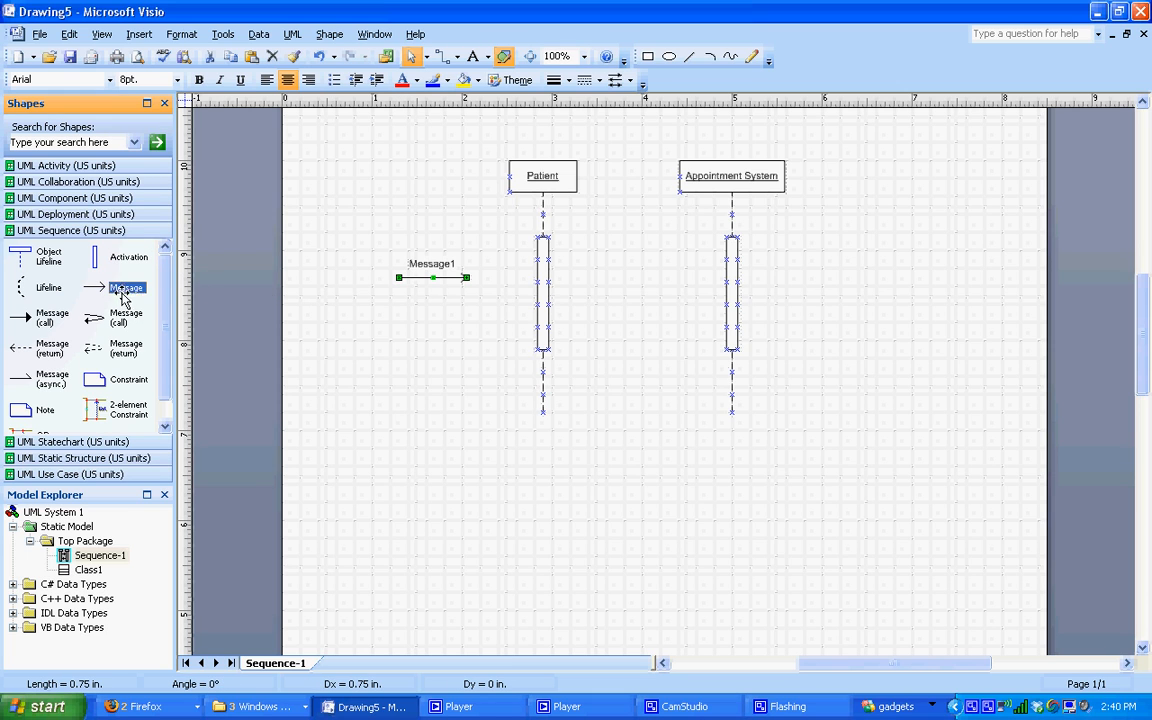
{"action": "left_click_drag", "start_coordinate": [125, 288], "coordinate": [441, 313]}
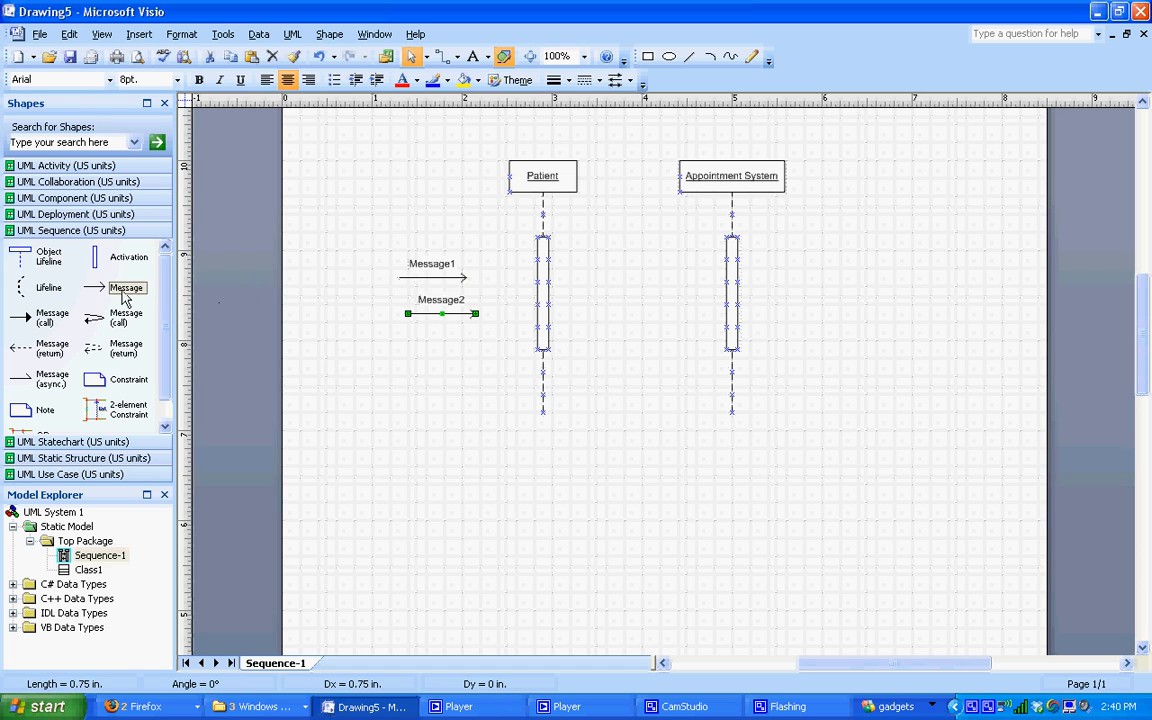
{"action": "left_click_drag", "start_coordinate": [125, 288], "coordinate": [450, 358]}
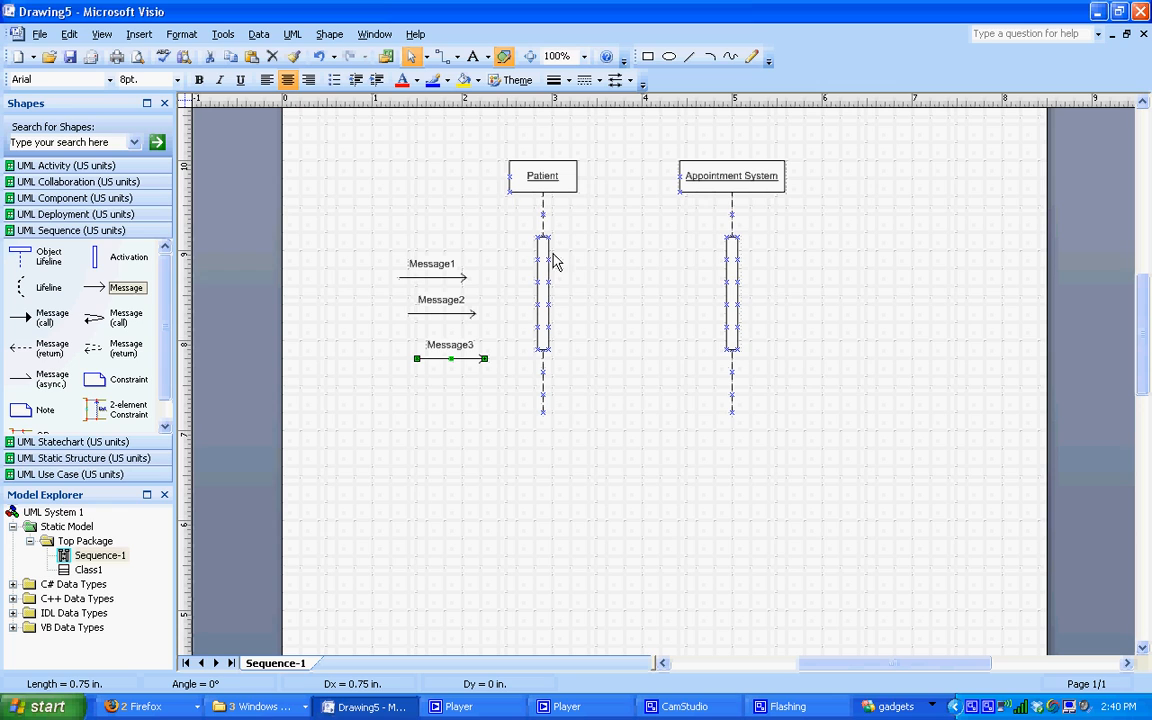
{"action": "left_click", "coordinate": [467, 278]}
Glue Message1 from Patient to Appointment System and Message2 returning to Patient between the activation bars
{"action": "left_click_drag", "start_coordinate": [467, 278], "coordinate": [726, 260]}
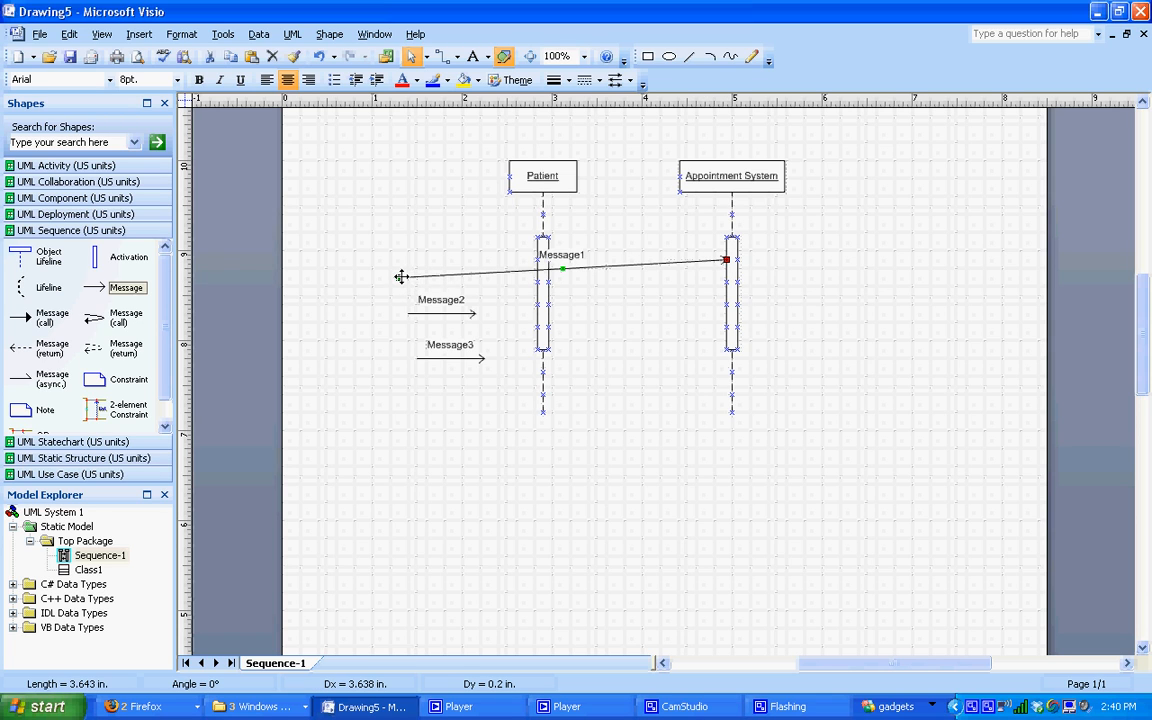
{"action": "left_click_drag", "start_coordinate": [399, 277], "coordinate": [547, 260]}
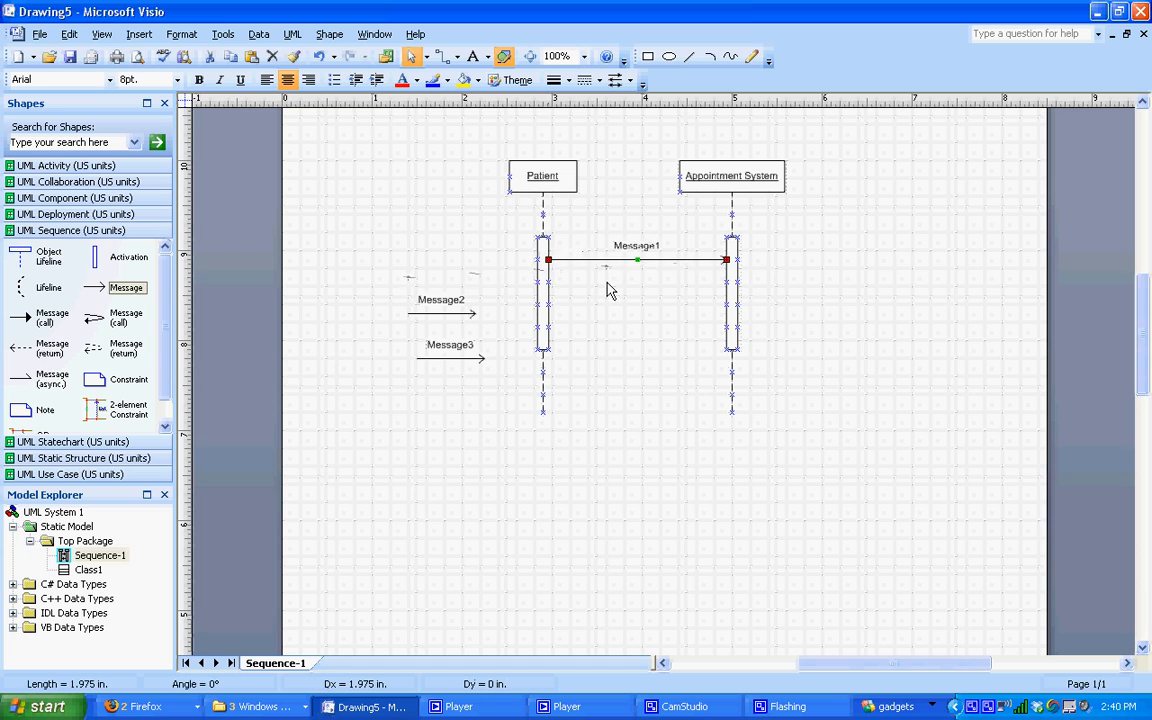
{"action": "left_click", "coordinate": [607, 288]}
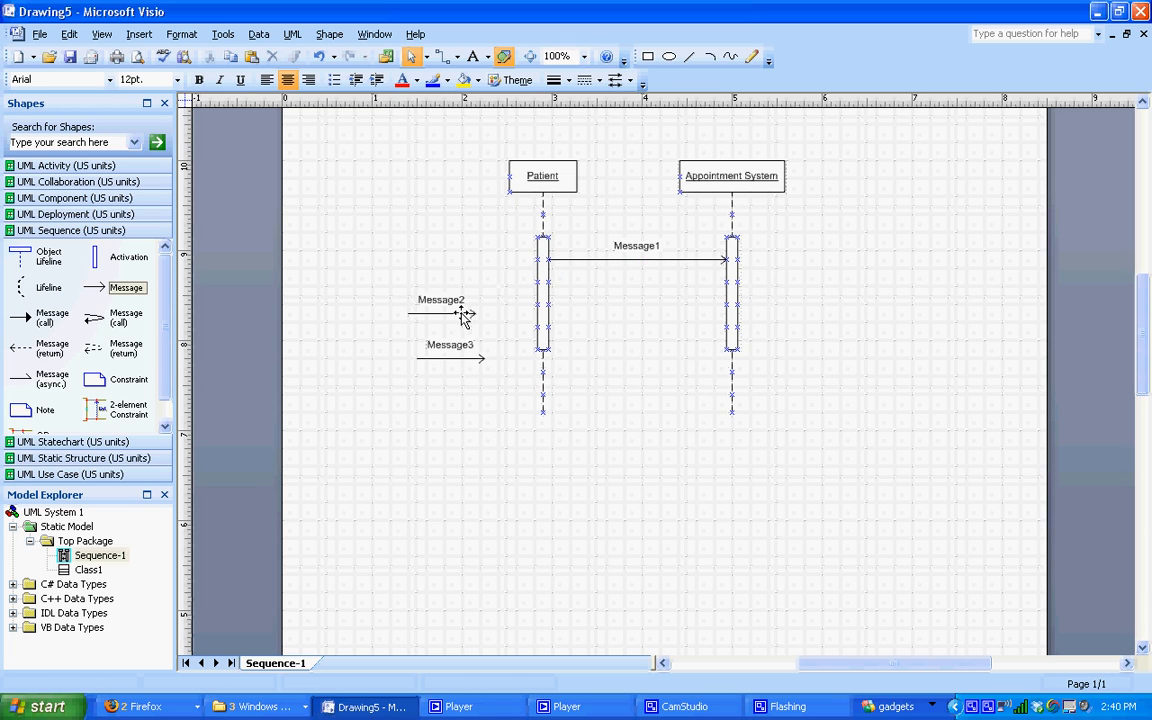
{"action": "left_click_drag", "start_coordinate": [465, 316], "coordinate": [655, 322]}
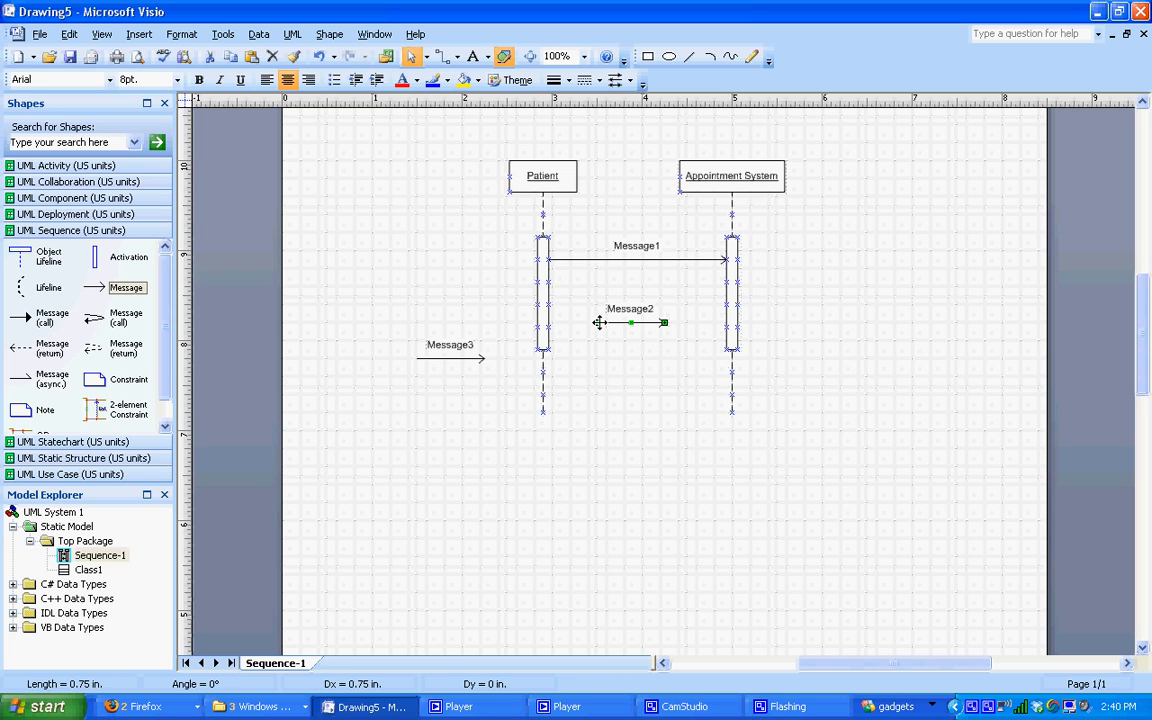
{"action": "left_click_drag", "start_coordinate": [600, 322], "coordinate": [726, 282]}
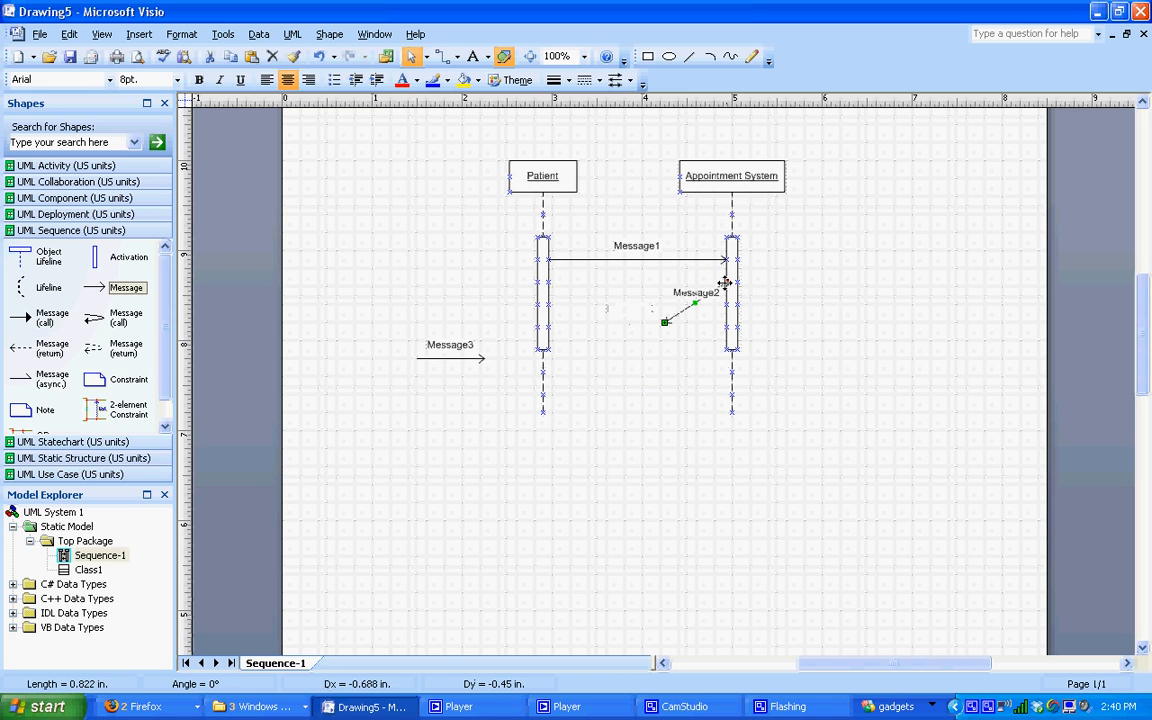
{"action": "mouse_move", "coordinate": [597, 322]}
{"action": "left_mouse_down"}
{"action": "mouse_move", "coordinate": [668, 323]}
{"action": "mouse_move", "coordinate": [548, 283]}
{"action": "left_mouse_up"}
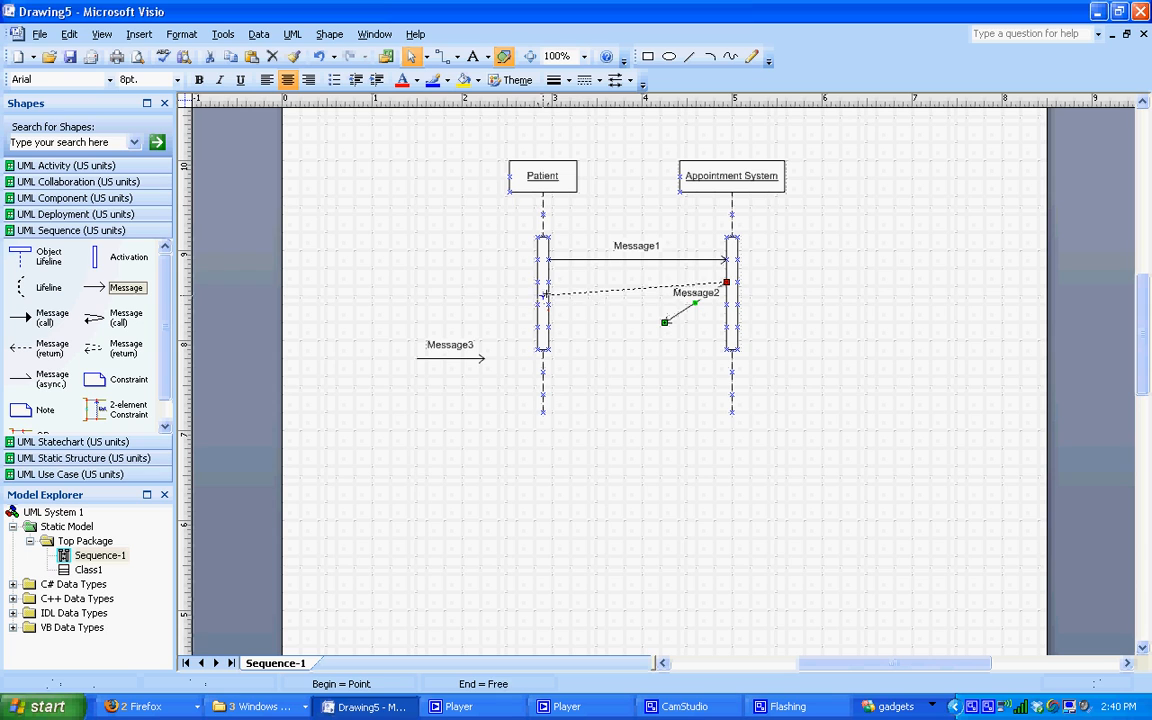
Glue Message3 from Patient to Appointment System and shift the Appointment System lifeline slightly right
{"action": "left_click", "coordinate": [450, 358]}
{"action": "mouse_move", "coordinate": [450, 358]}
{"action": "left_mouse_down"}
{"action": "mouse_move", "coordinate": [600, 343]}
{"action": "mouse_move", "coordinate": [594, 323]}
{"action": "mouse_move", "coordinate": [548, 326]}
{"action": "left_mouse_up"}
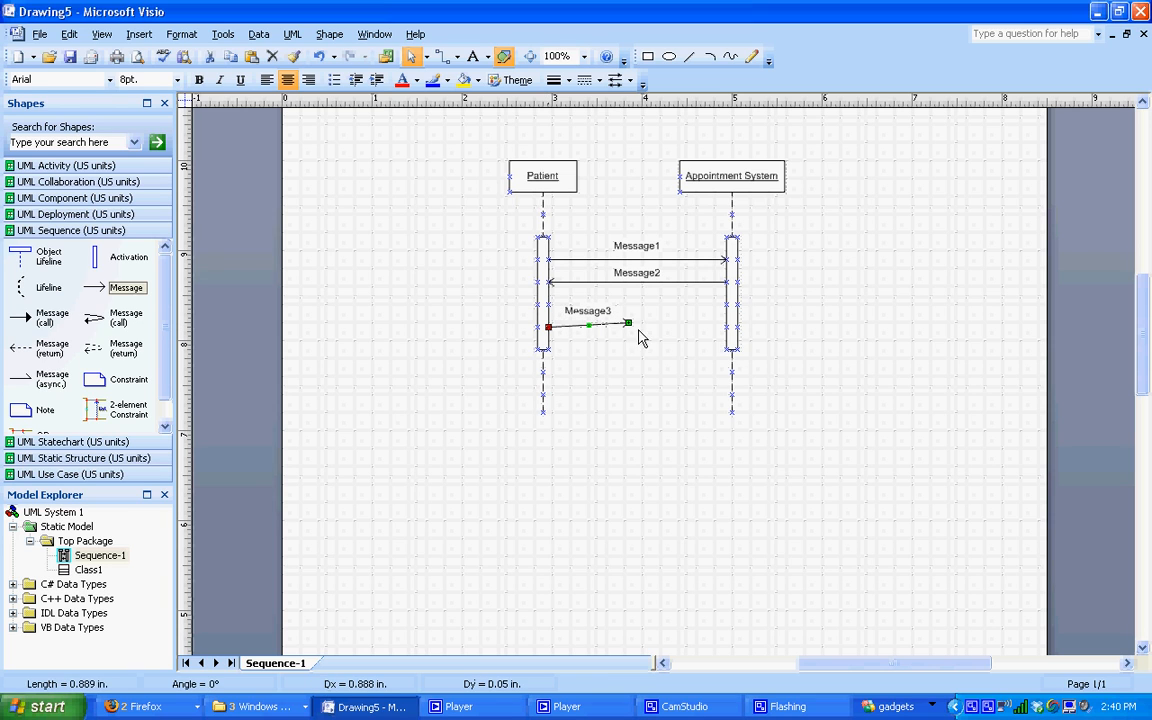
{"action": "mouse_move", "coordinate": [627, 323]}
{"action": "left_mouse_down"}
{"action": "mouse_move", "coordinate": [703, 316]}
{"action": "mouse_move", "coordinate": [726, 327]}
{"action": "left_mouse_up"}
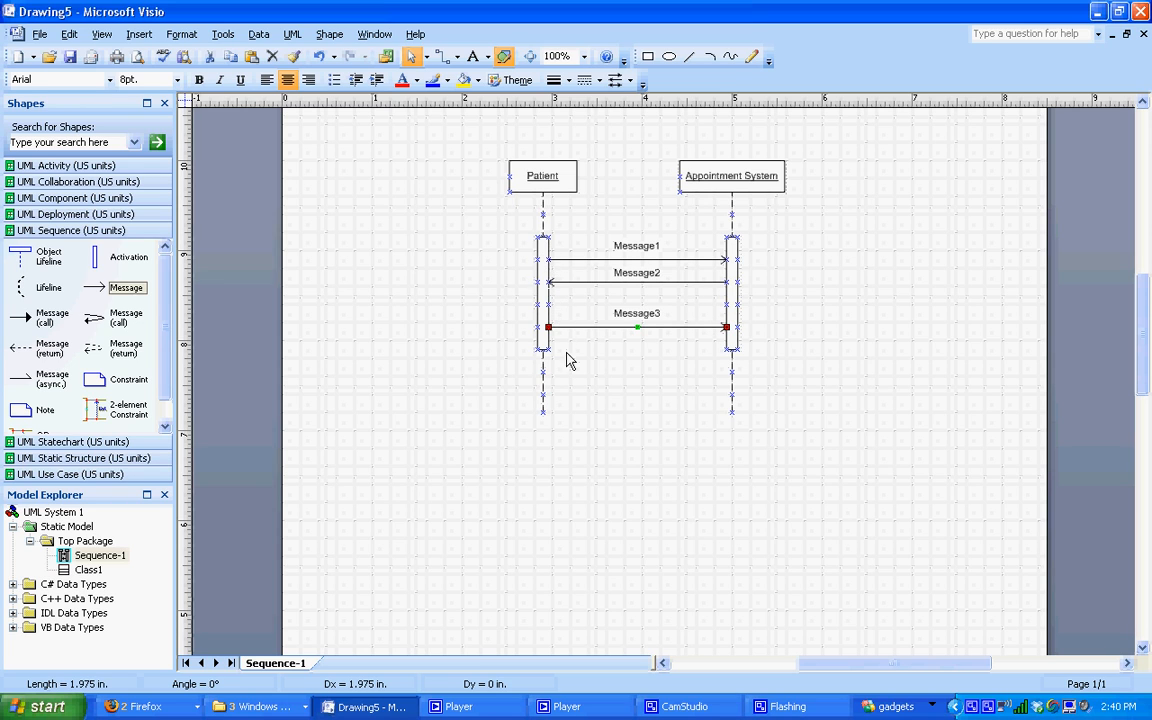
{"action": "mouse_move", "coordinate": [724, 180]}
{"action": "left_mouse_down"}
{"action": "mouse_move", "coordinate": [773, 178]}
{"action": "mouse_move", "coordinate": [736, 182]}
{"action": "left_mouse_up"}
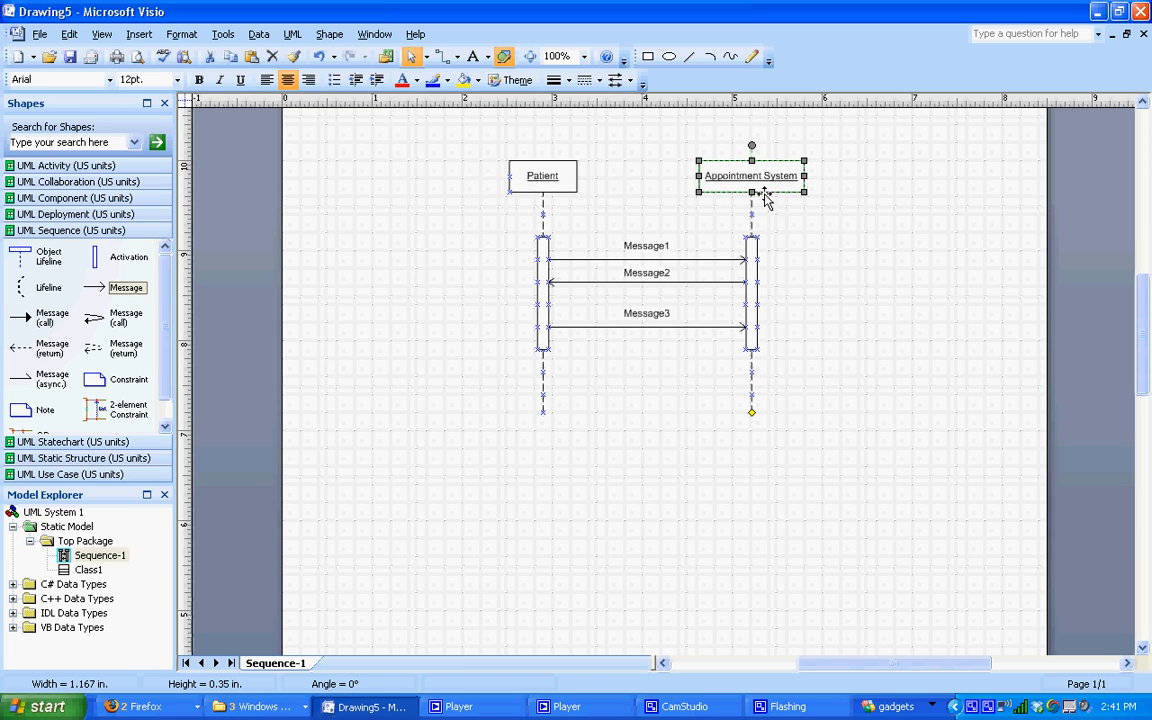
{"action": "left_click", "coordinate": [868, 310]}
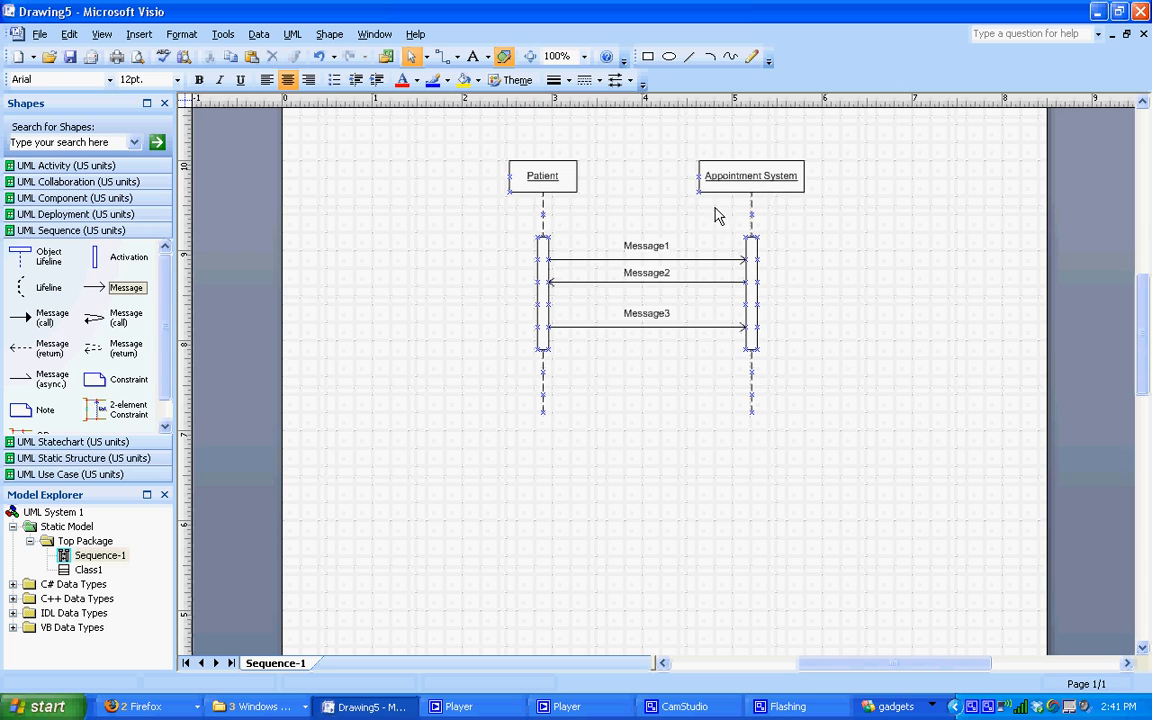
Rename Message1 to RequestAppointment via its UML Message Properties
{"action": "double_click", "coordinate": [665, 247]}
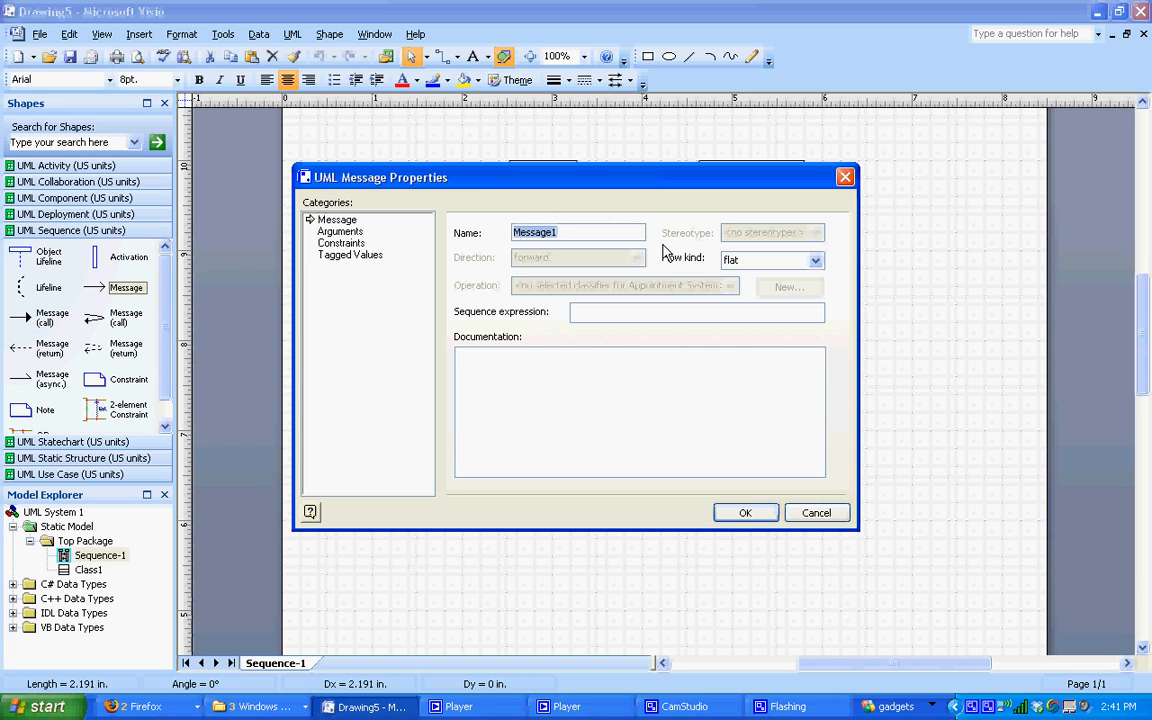
{"action": "type", "text": "Request"}
{"action": "type", "text": "Appointment"}
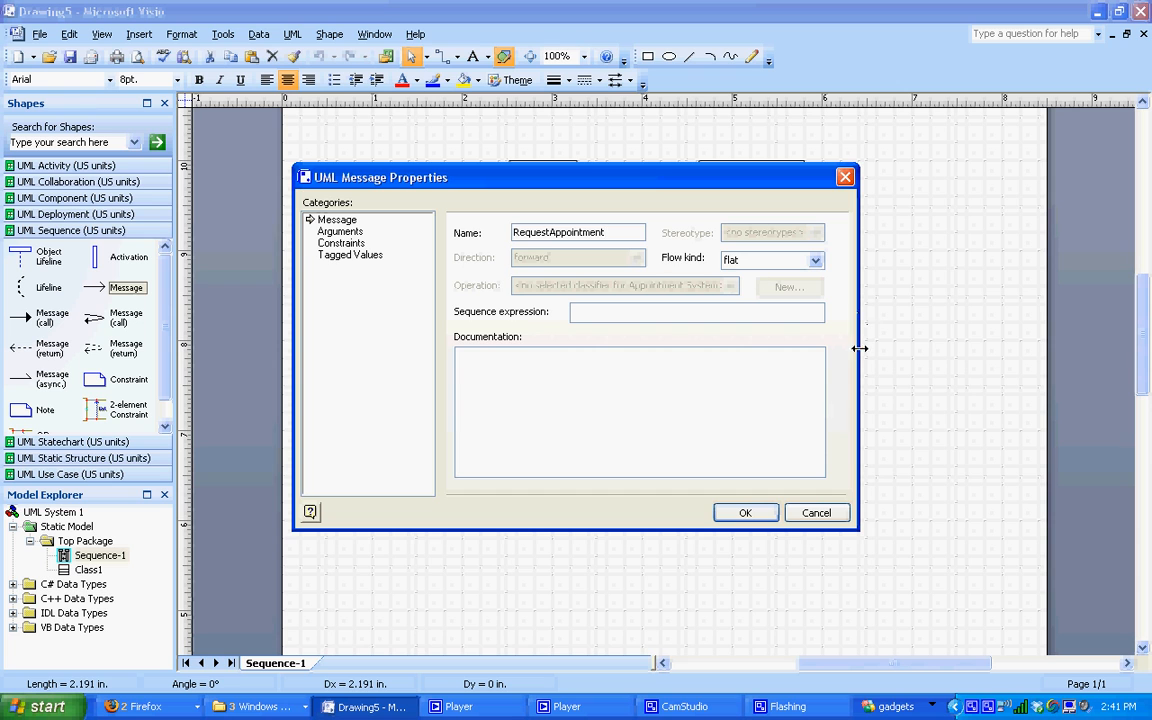
{"action": "left_click", "coordinate": [745, 513]}
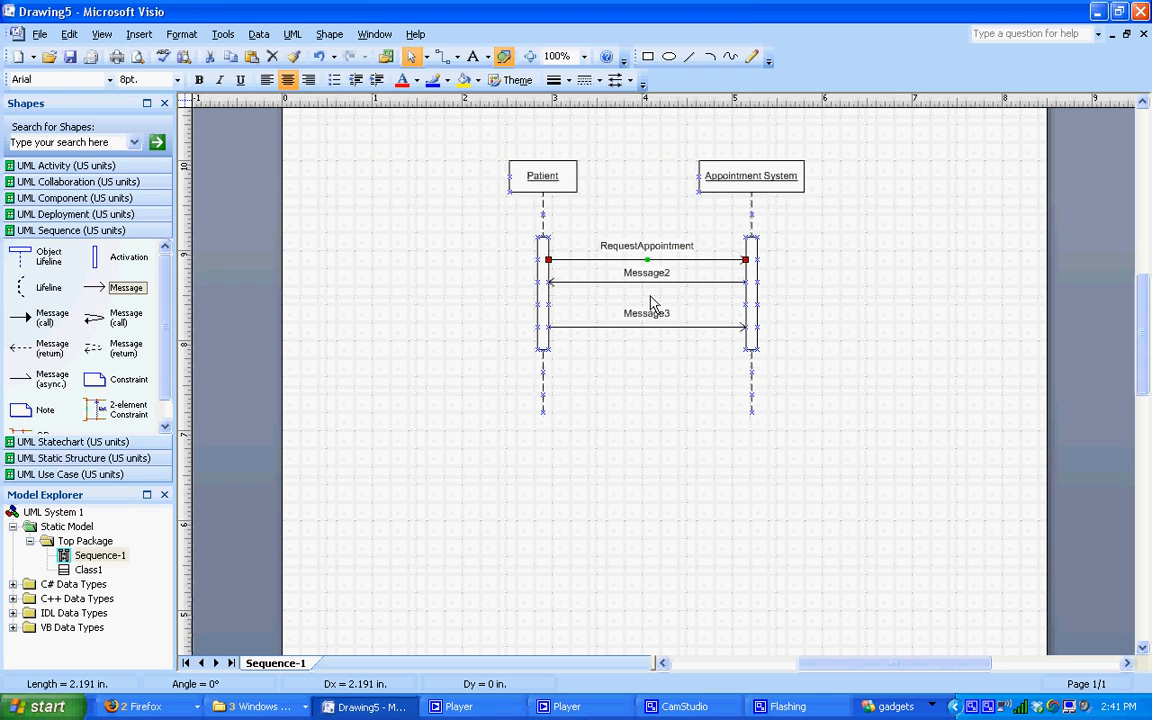
Rename Message2 to AvailableAppointments, discarding an accidental new operation along the way
{"action": "double_click", "coordinate": [646, 281]}
{"action": "left_click", "coordinate": [789, 287]}
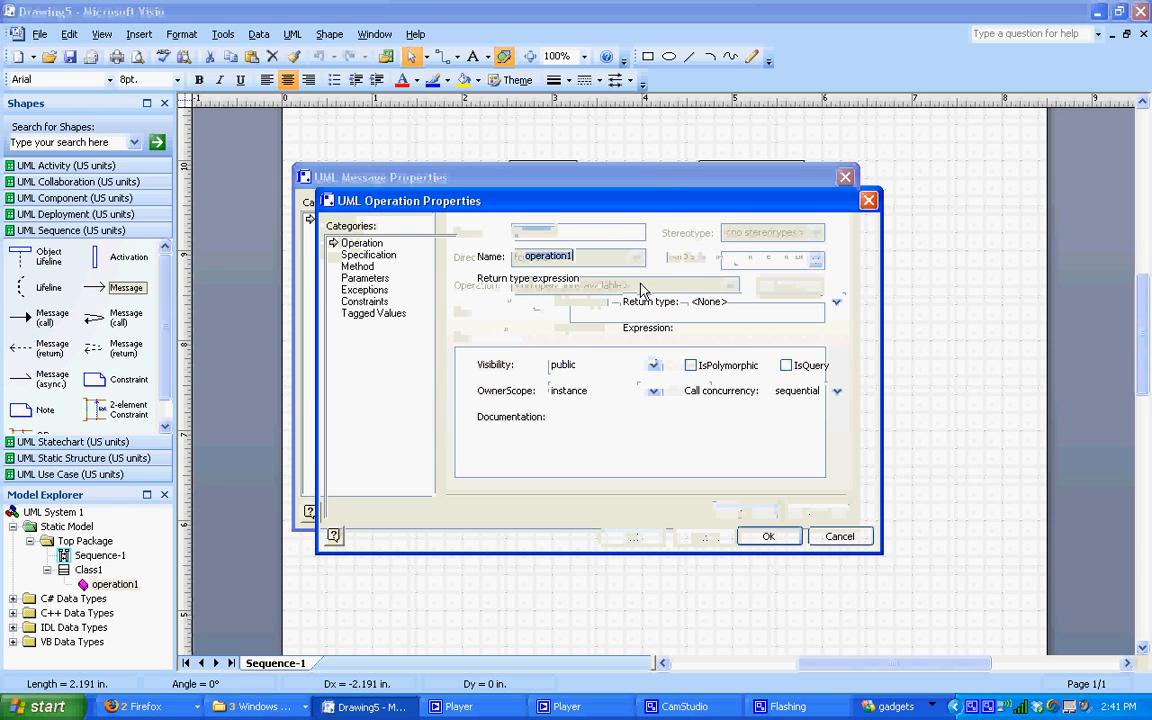
{"action": "left_click", "coordinate": [841, 535]}
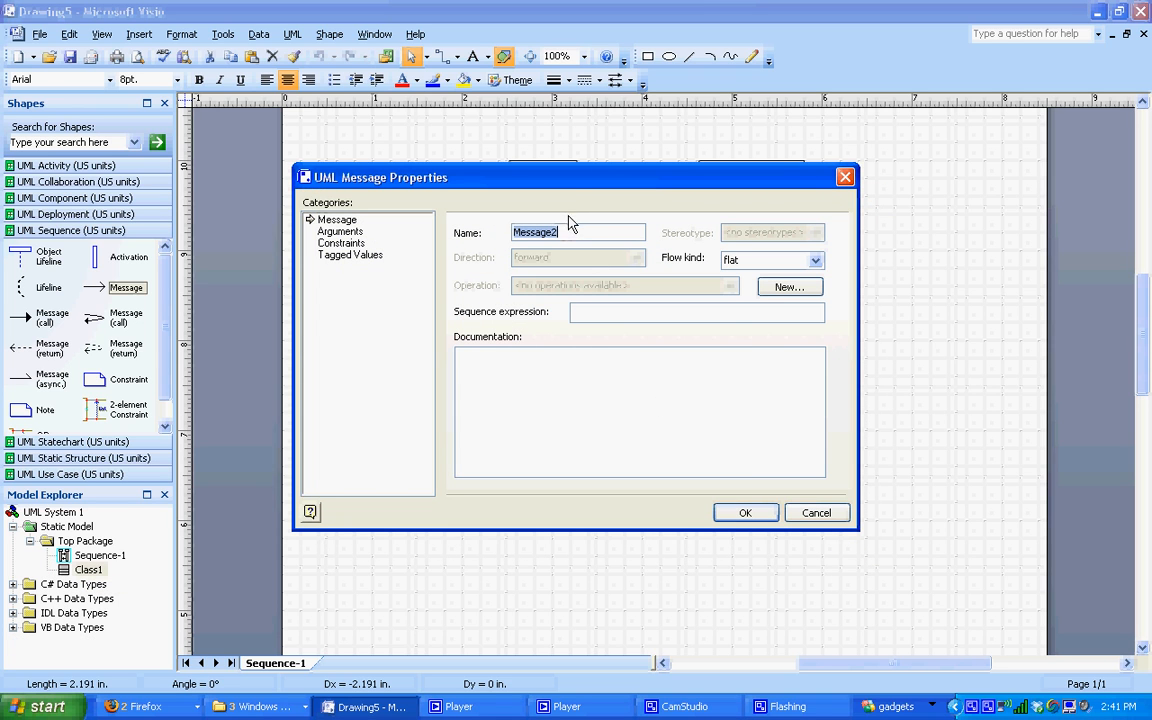
{"action": "mouse_move", "coordinate": [560, 178]}
{"action": "left_mouse_down"}
{"action": "mouse_move", "coordinate": [612, 338]}
{"action": "mouse_move", "coordinate": [645, 328]}
{"action": "mouse_move", "coordinate": [640, 318]}
{"action": "left_mouse_up"}
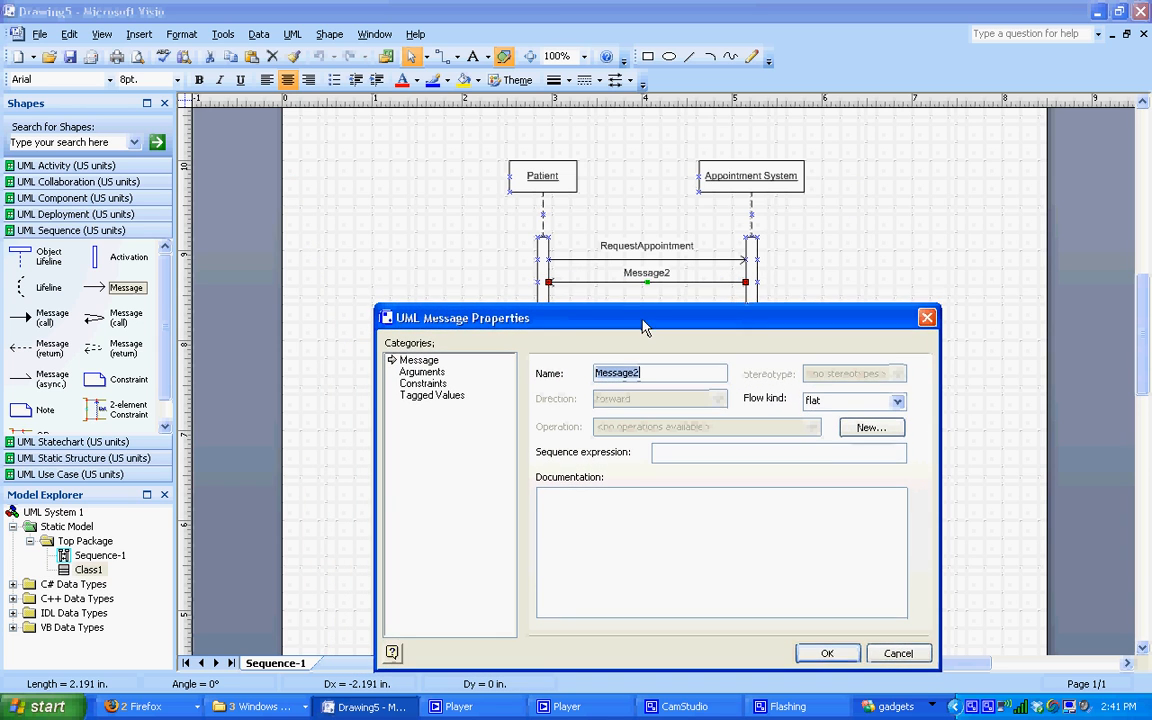
{"action": "type", "text": "A"}
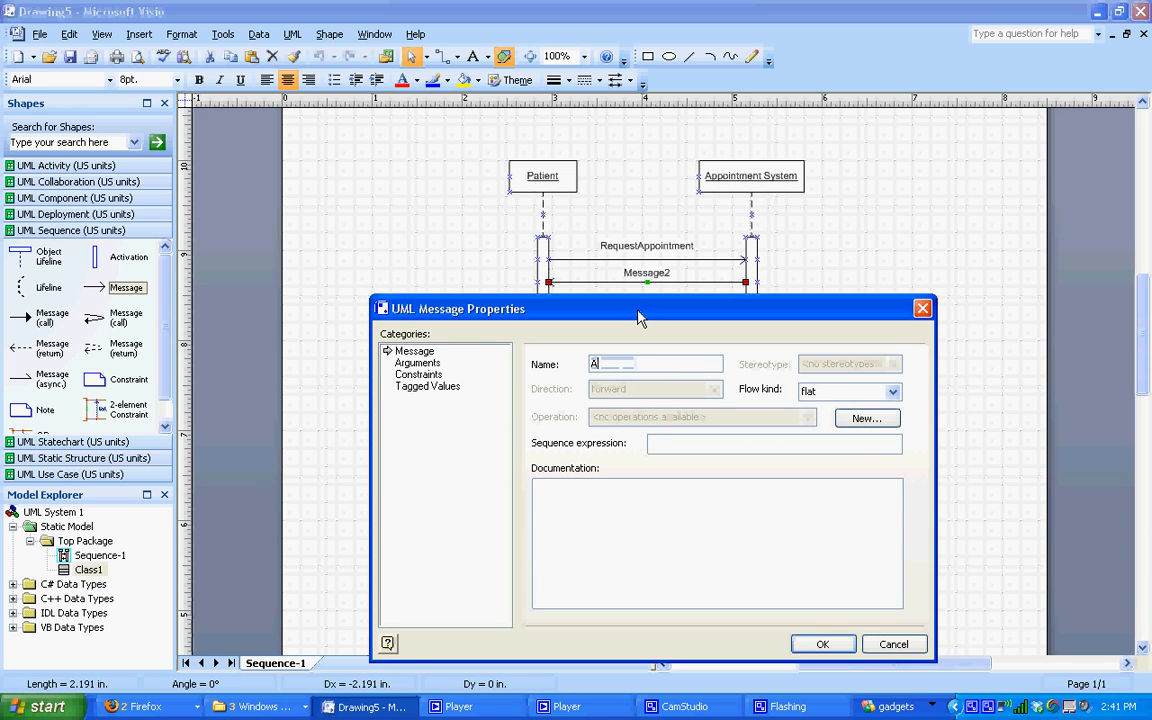
{"action": "type", "text": "vailableAppointments"}
{"action": "key", "text": "Return"}
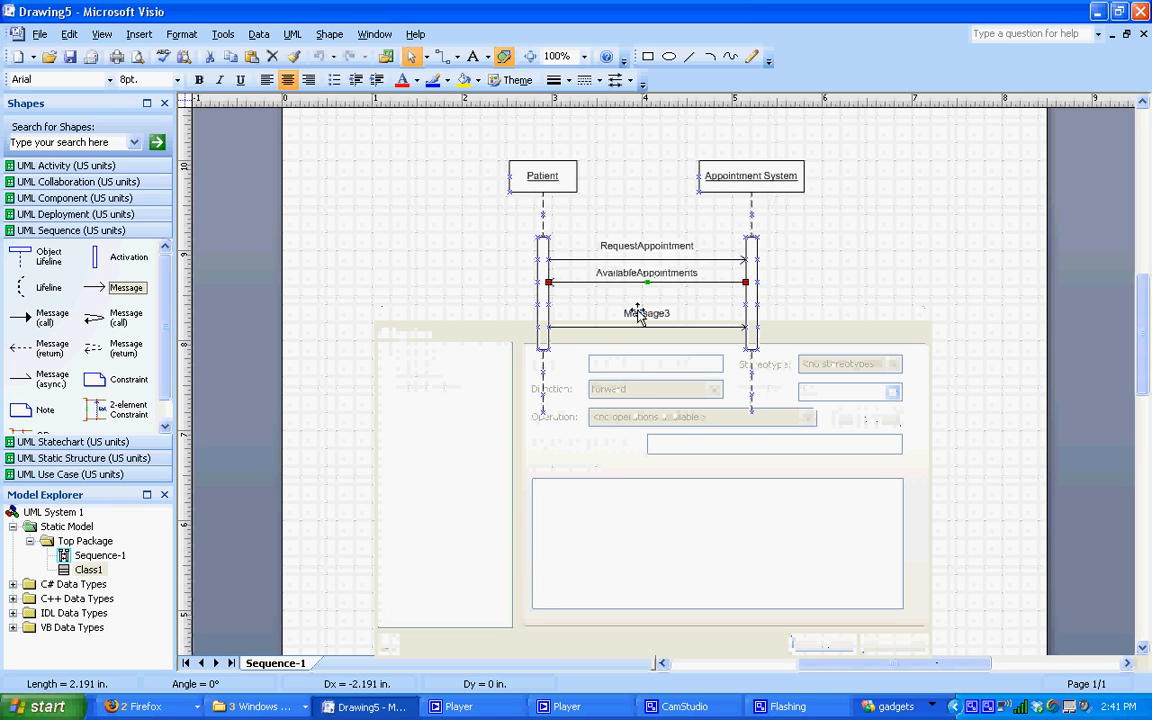
Rename Message3 to SelectedAppointment via its UML Message Properties
{"action": "double_click", "coordinate": [653, 318]}
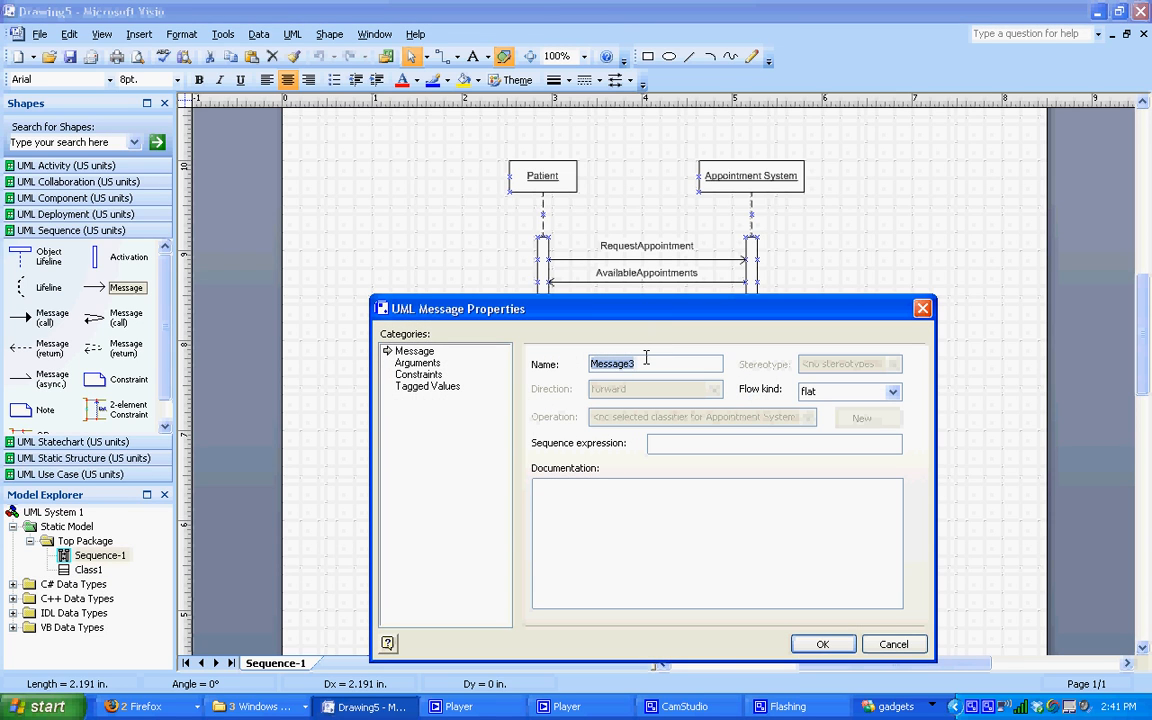
{"action": "type", "text": "Selec"}
{"action": "type", "text": "tedAppointment"}
{"action": "key", "text": "Return"}
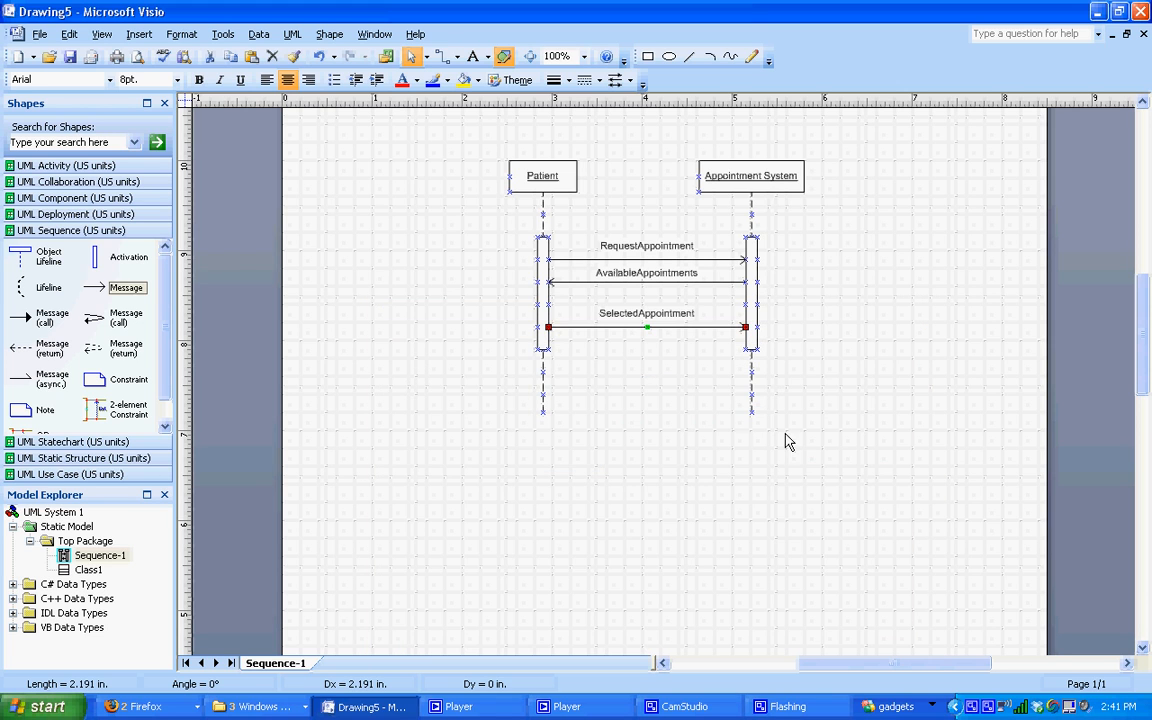
{"action": "left_click", "coordinate": [848, 448]}
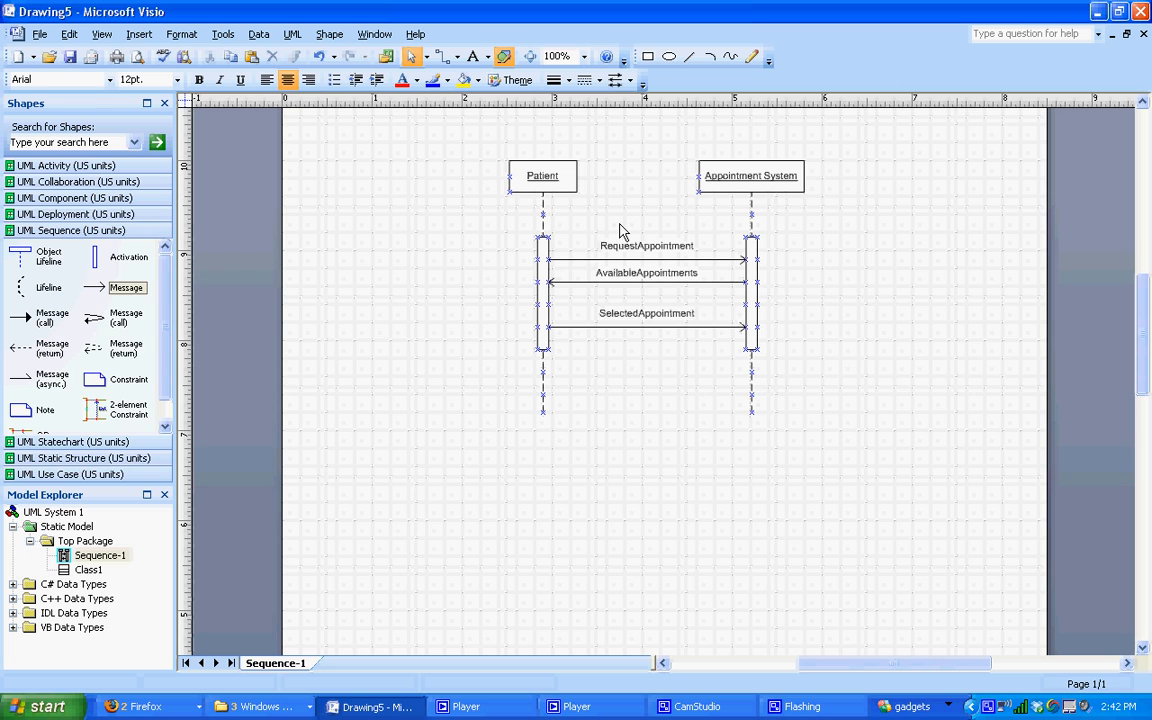
{"action": "left_click", "coordinate": [697, 706]}
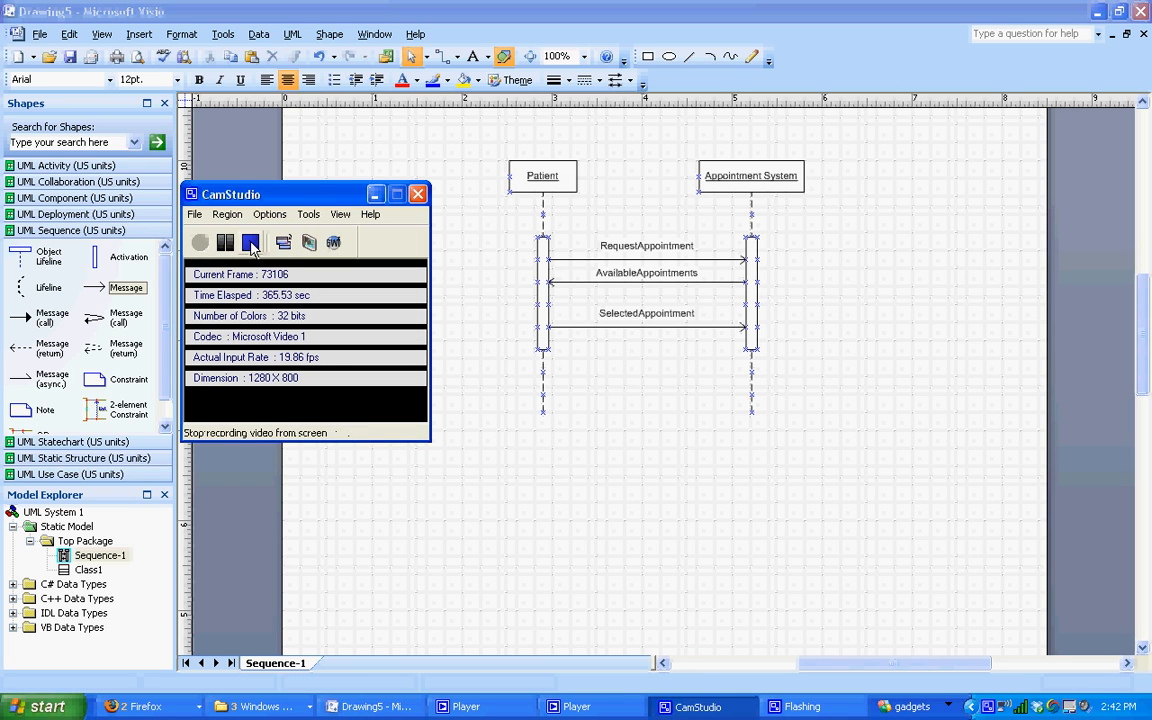